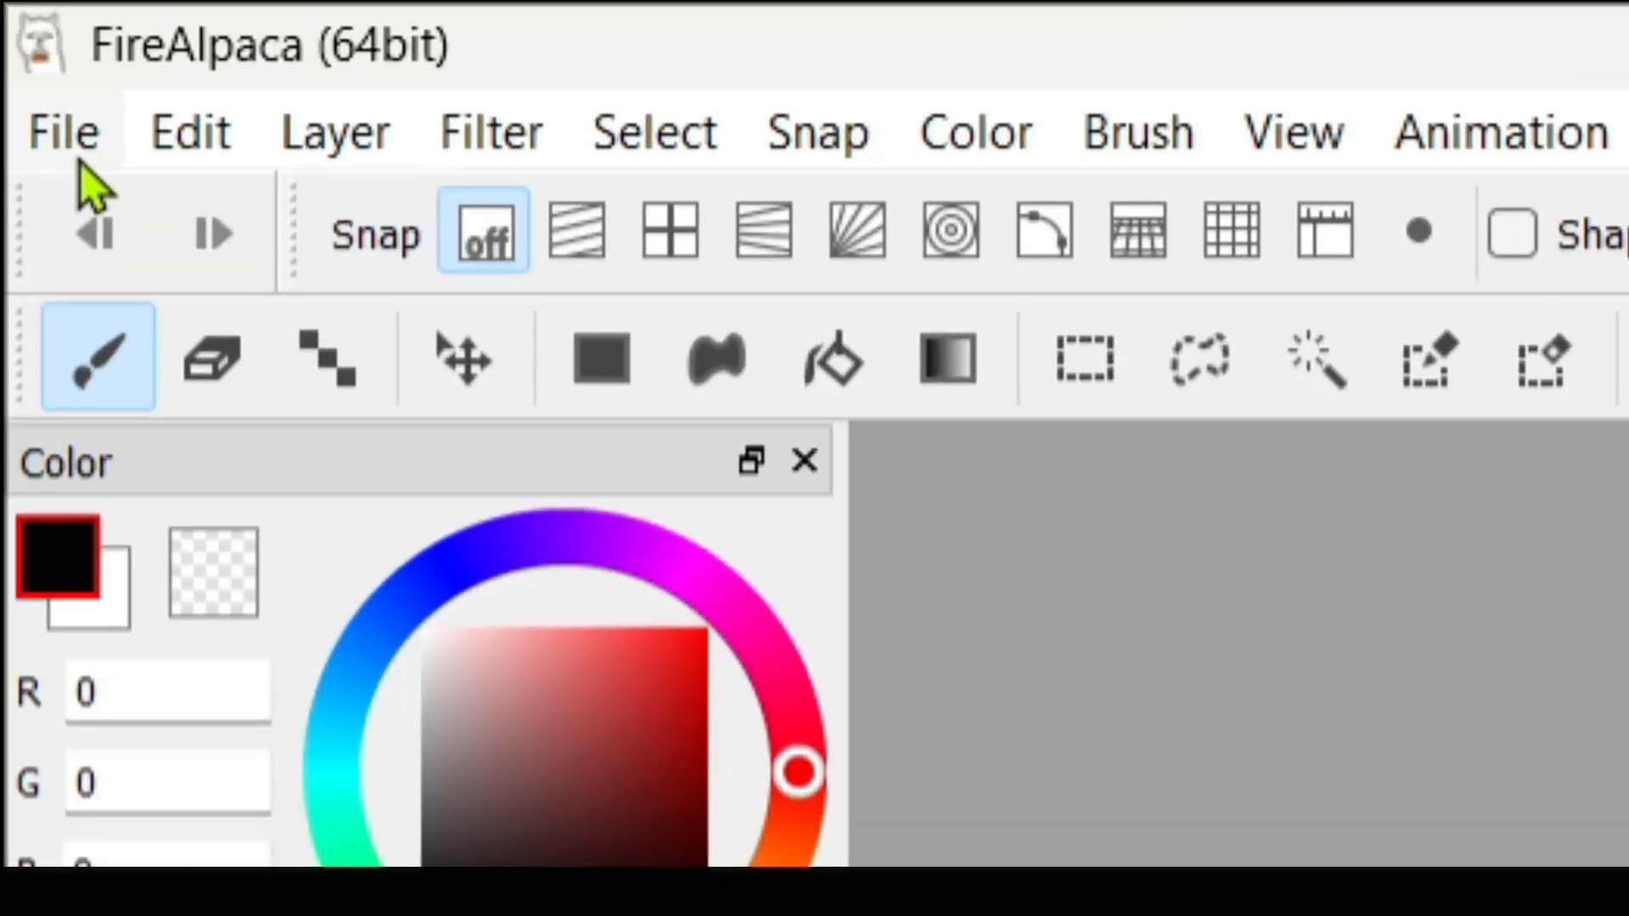
- Create a new 1600 × 1200 pixel image at 350 dpi with a transparent background and turn on Animation Mode
{"action": "left_click", "coordinate": [22, 35]}
{"action": "left_click", "coordinate": [190, 218]}
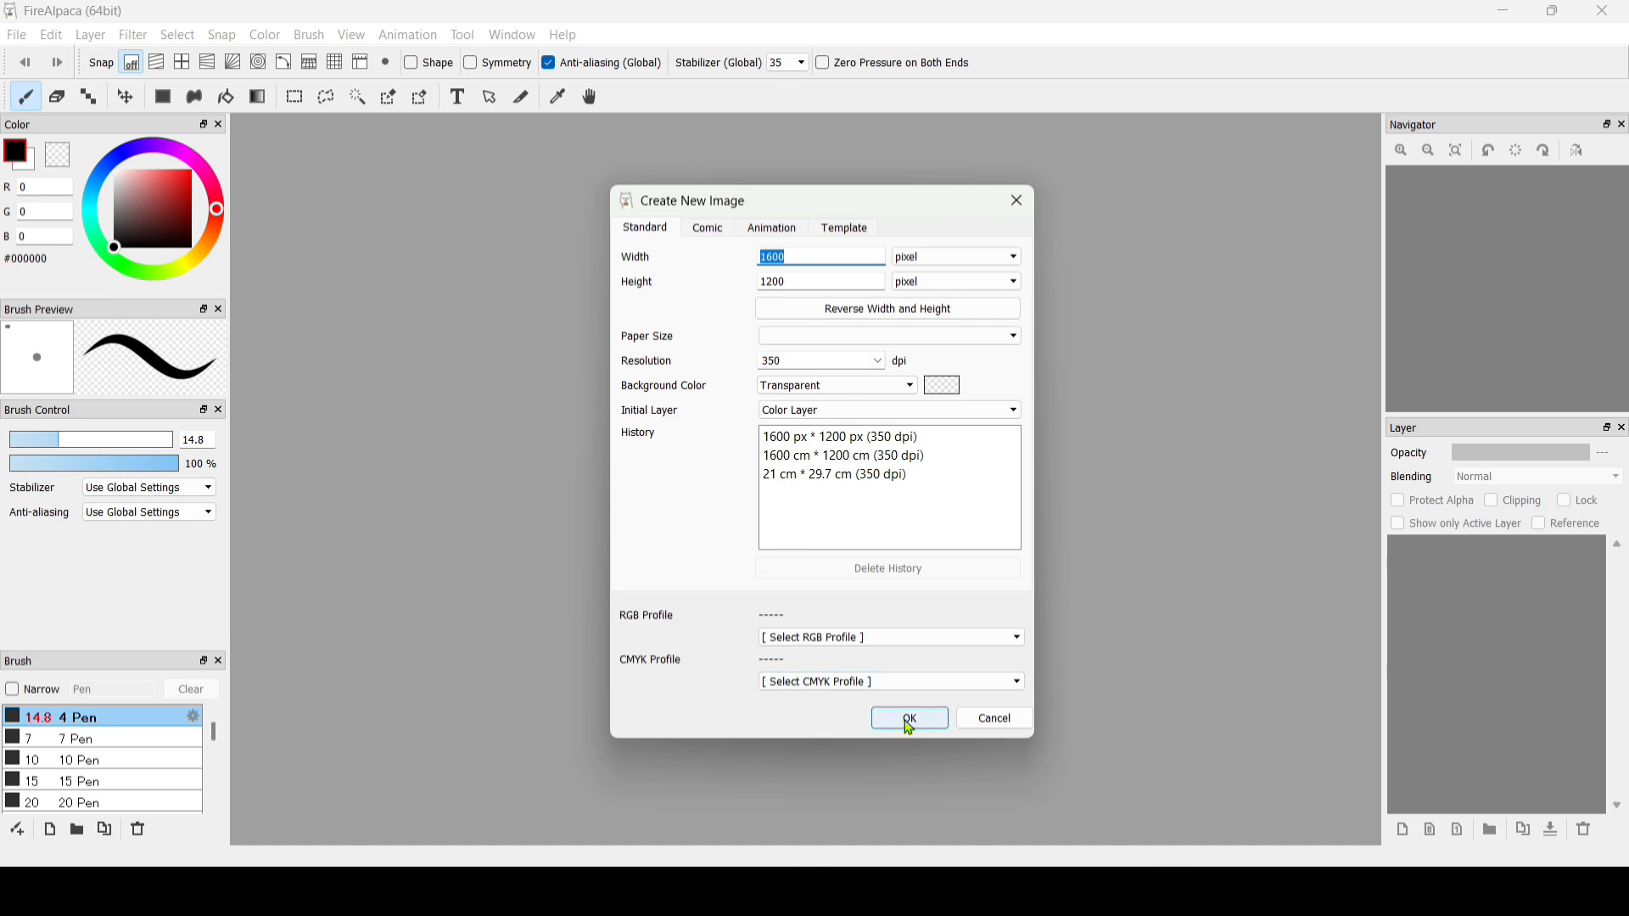
{"action": "left_click", "coordinate": [908, 719]}
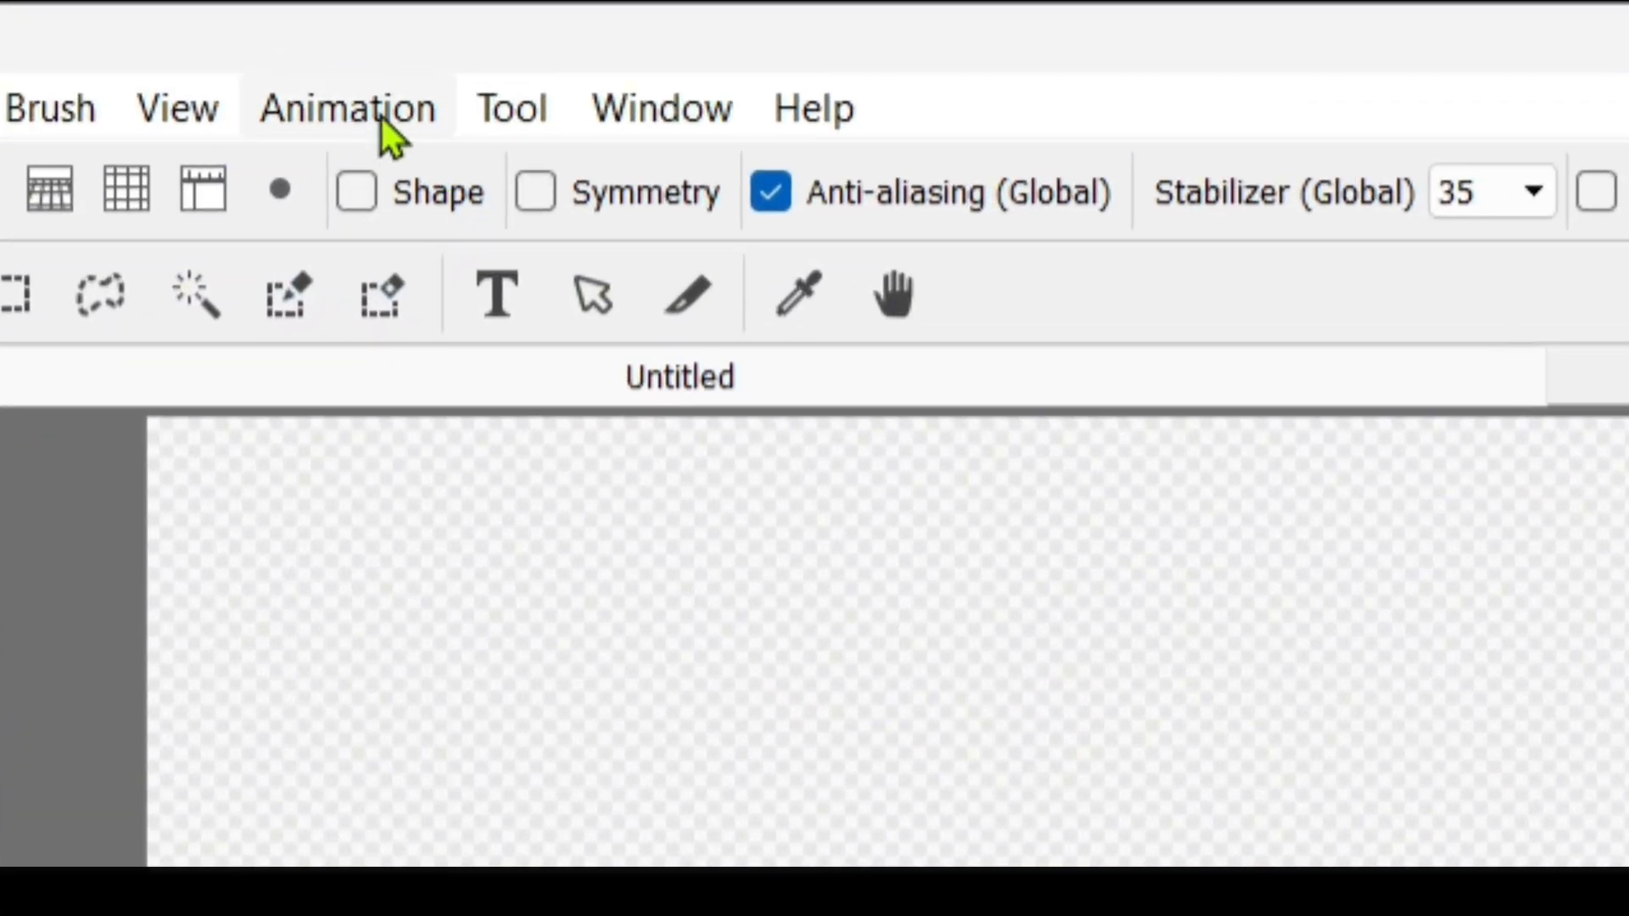
{"action": "left_click", "coordinate": [380, 117]}
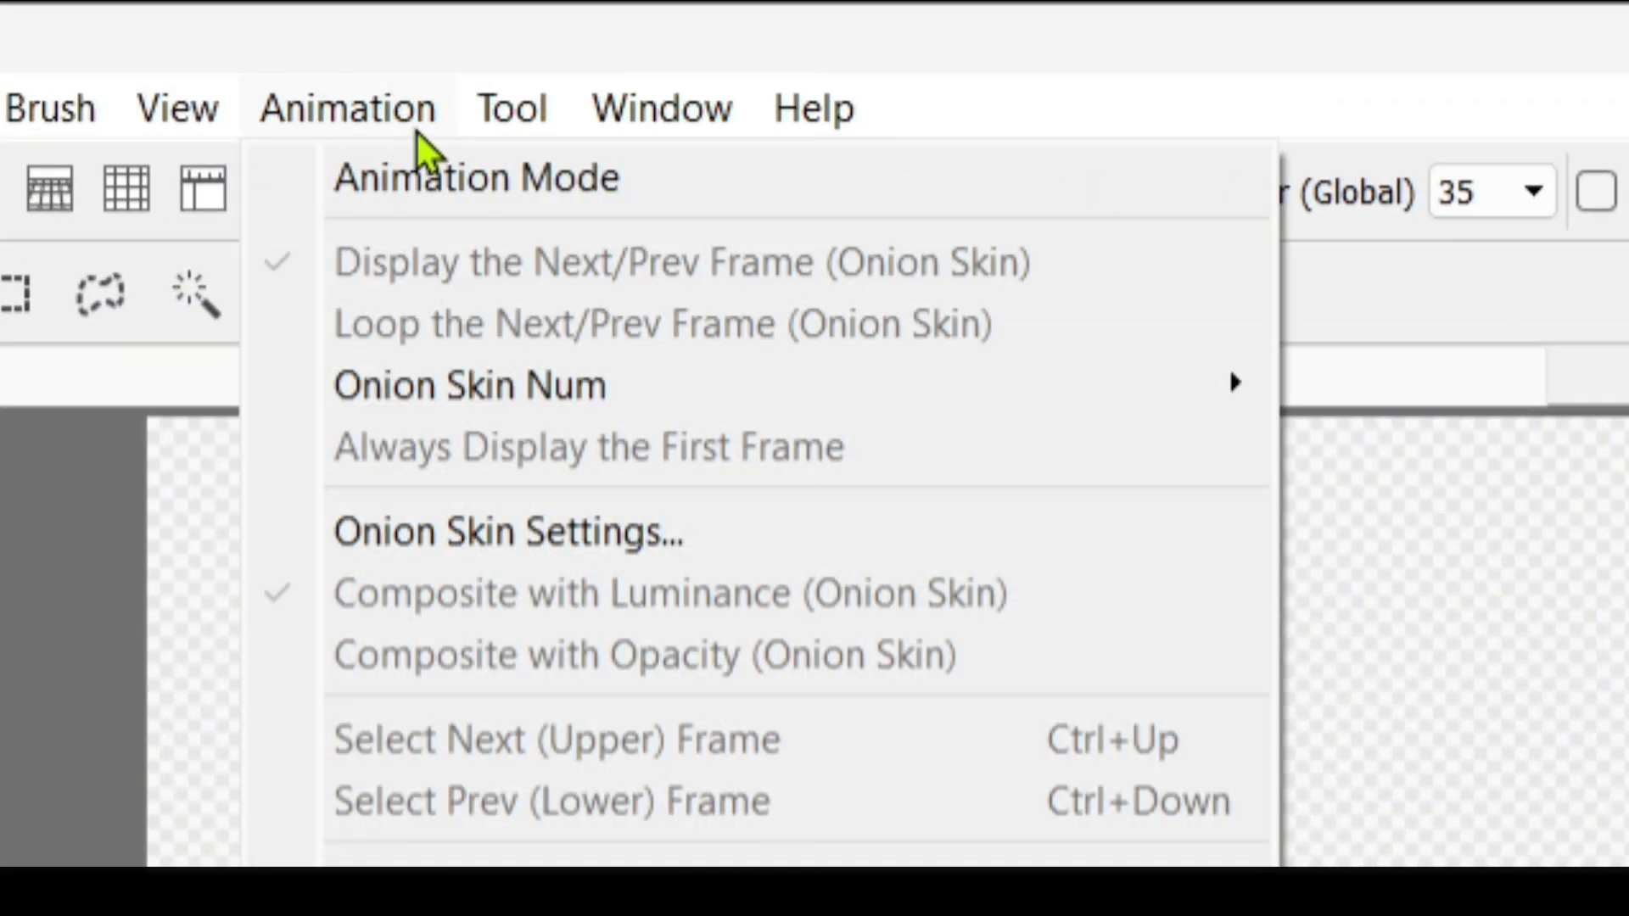
{"action": "left_click", "coordinate": [496, 182]}
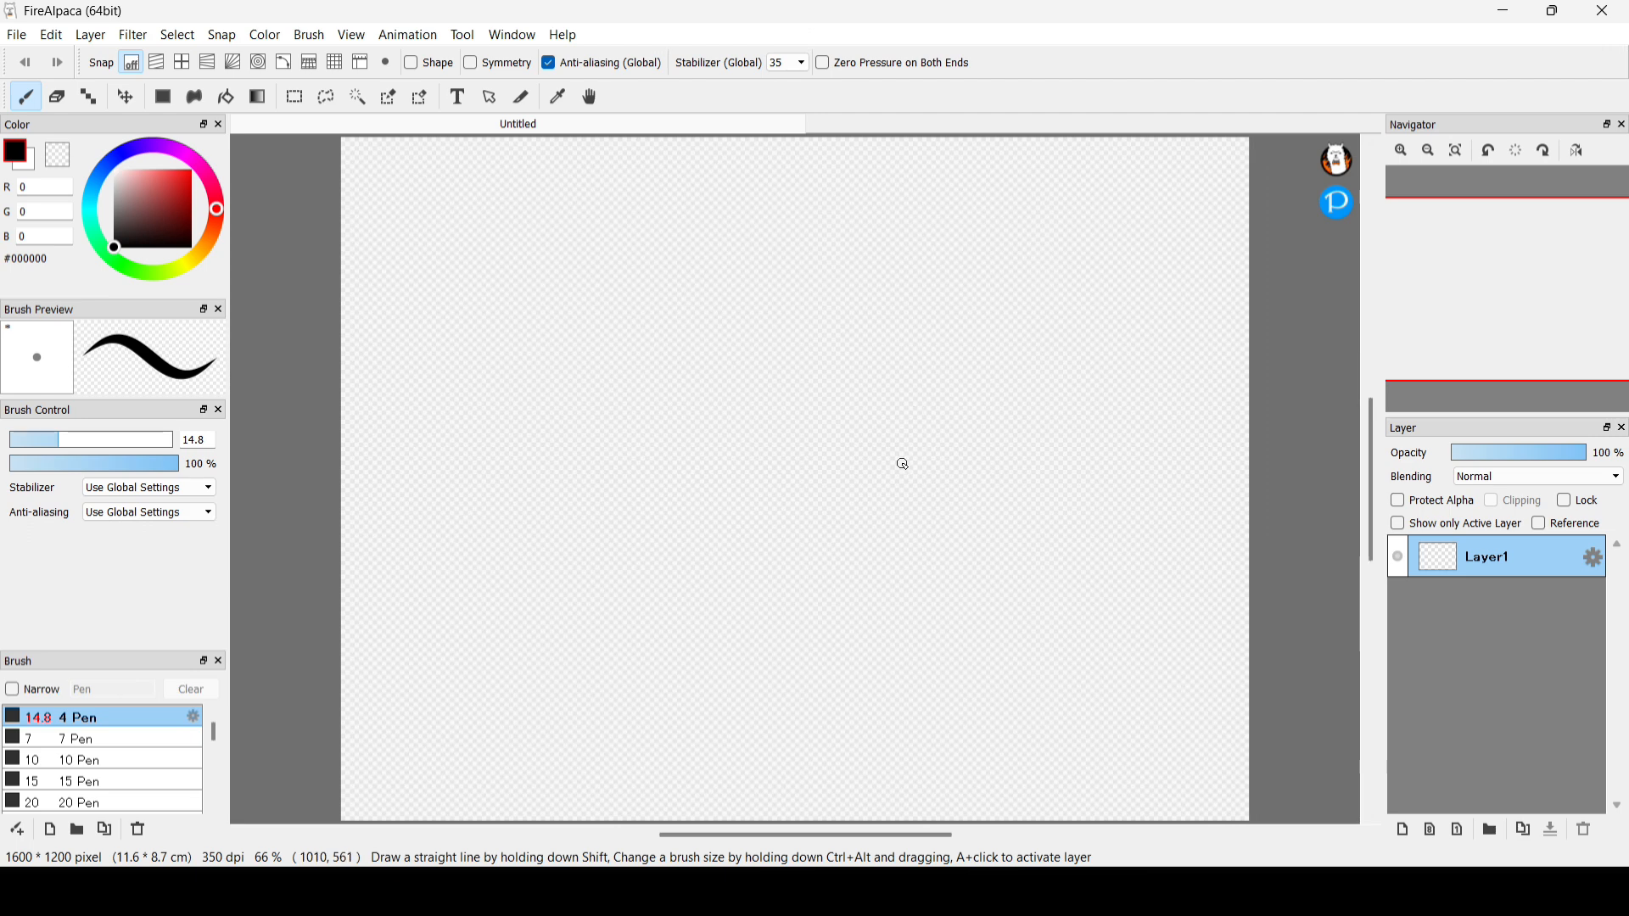
- Draw the first frame on Layer1: a smiling figure with a round head, both arms raised and an open-bottomed torso
{"action": "left_click_drag", "start_coordinate": [767, 379], "coordinate": [759, 384]}
{"action": "left_click_drag", "start_coordinate": [745, 451], "coordinate": [846, 453]}
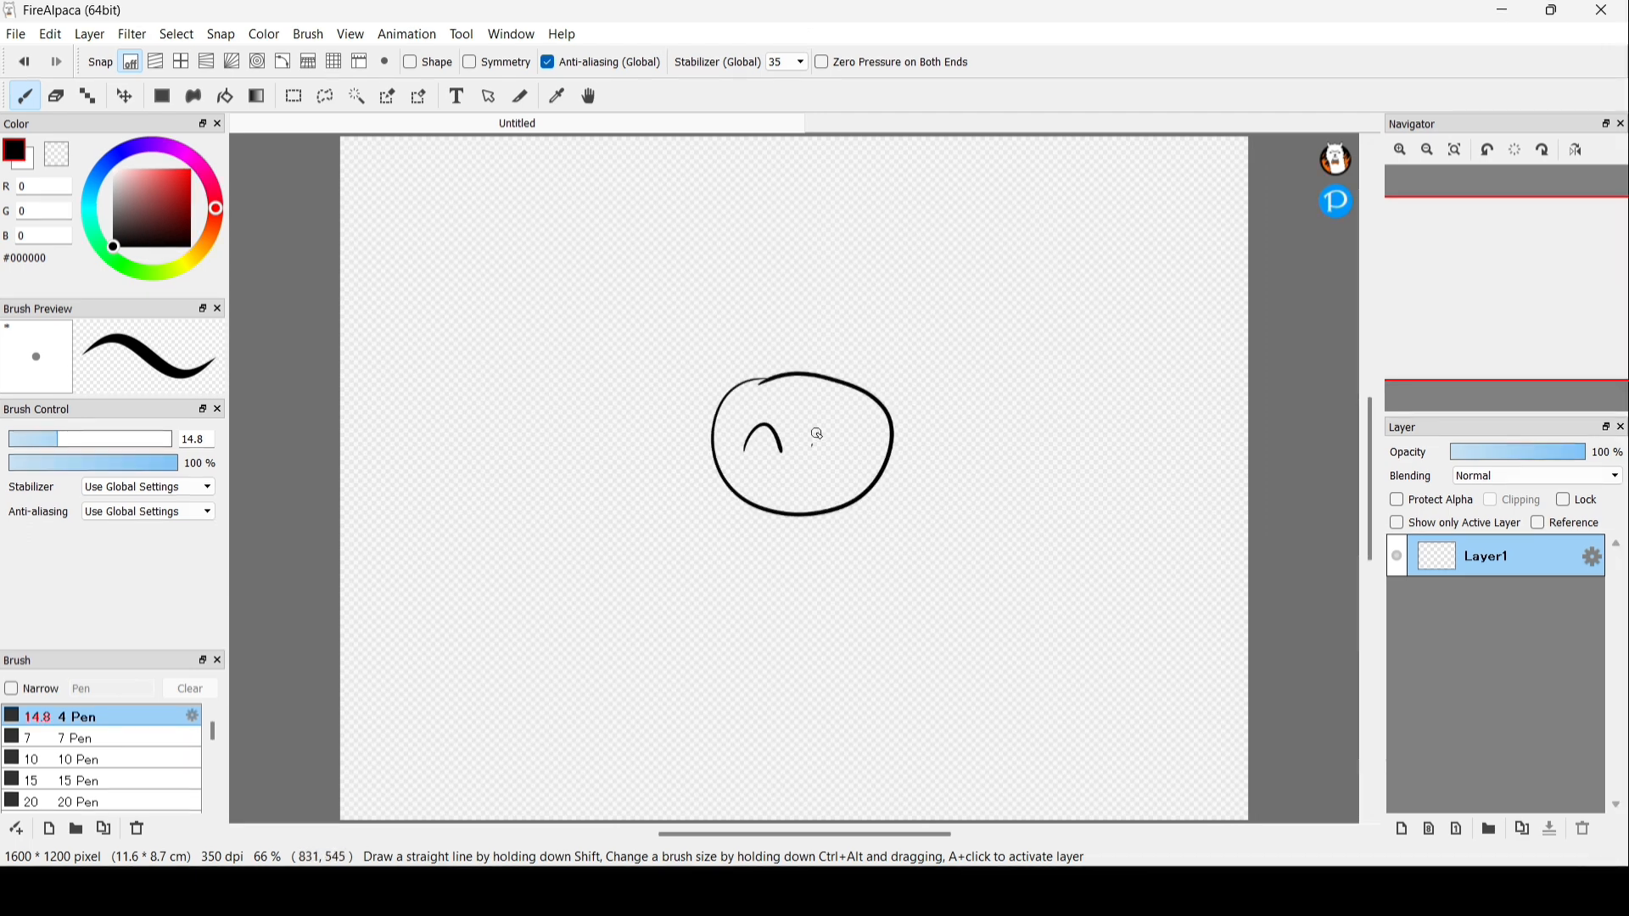
{"action": "left_click_drag", "start_coordinate": [771, 467], "coordinate": [732, 542]}
{"action": "left_click_drag", "start_coordinate": [870, 494], "coordinate": [882, 534]}
{"action": "left_click_drag", "start_coordinate": [730, 543], "coordinate": [711, 718]}
{"action": "left_click_drag", "start_coordinate": [887, 534], "coordinate": [901, 713]}
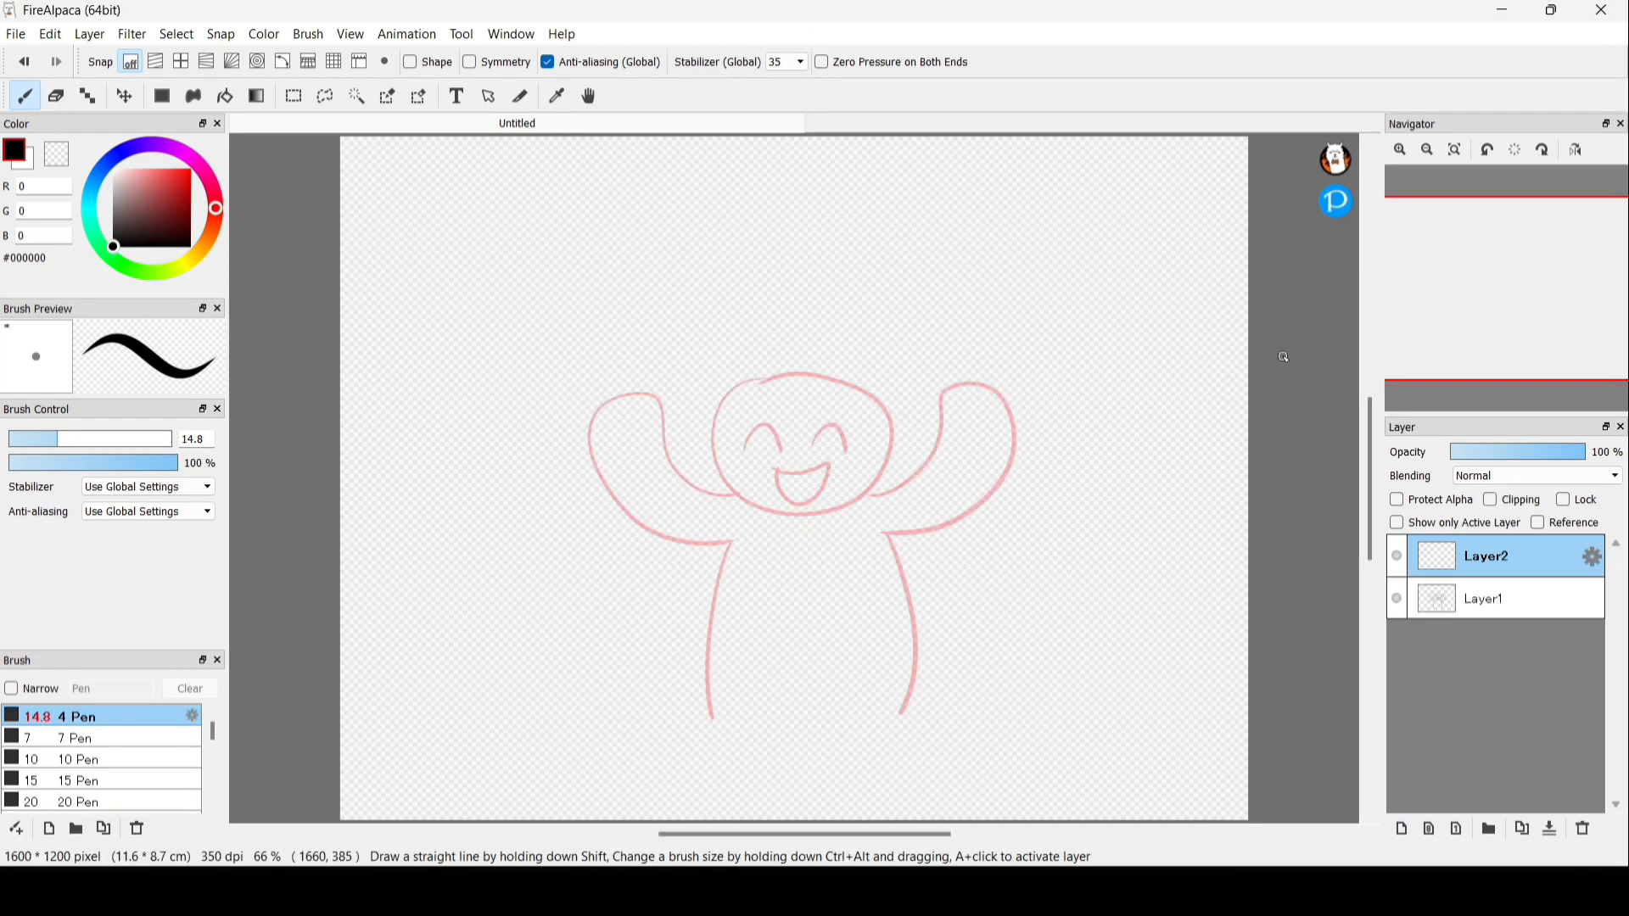
- On new Layer2, draw the second frame over the onion skin: the same smiling figure with both arms lowered
{"action": "left_click_drag", "start_coordinate": [771, 387], "coordinate": [837, 393]}
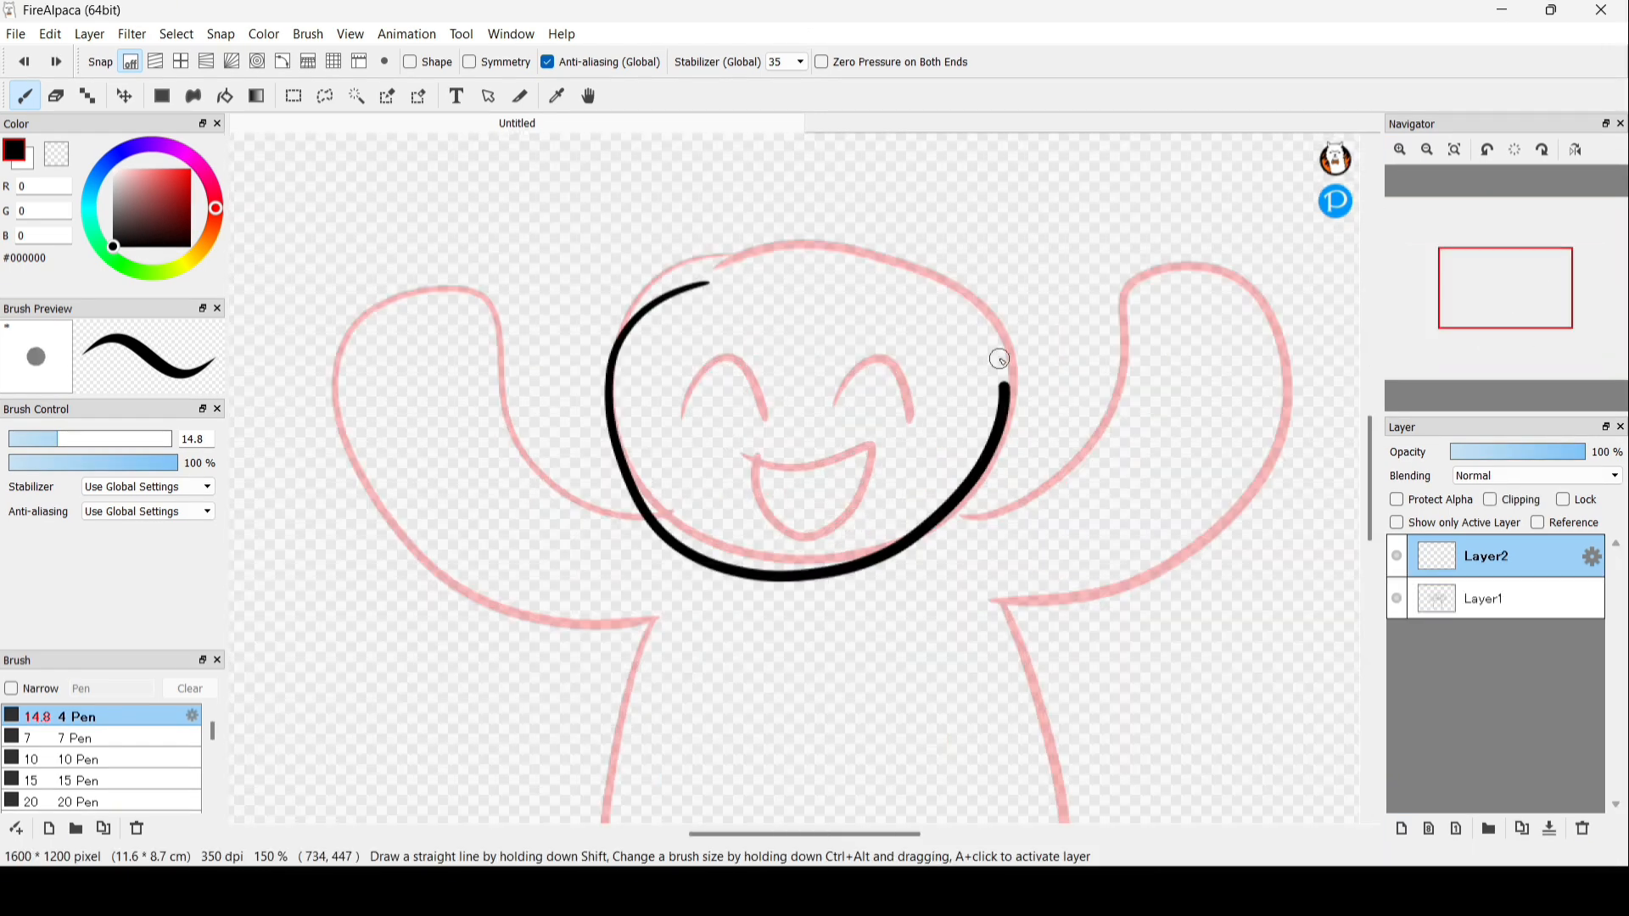
{"action": "left_click_drag", "start_coordinate": [709, 299], "coordinate": [1001, 365]}
{"action": "left_click_drag", "start_coordinate": [685, 420], "coordinate": [912, 407]}
{"action": "left_click_drag", "start_coordinate": [738, 462], "coordinate": [887, 458]}
{"action": "mouse_move", "coordinate": [640, 513]}
{"action": "left_mouse_down"}
{"action": "mouse_move", "coordinate": [427, 573]}
{"action": "mouse_move", "coordinate": [619, 641]}
{"action": "left_mouse_up"}
{"action": "mouse_move", "coordinate": [954, 513]}
{"action": "left_mouse_down"}
{"action": "mouse_move", "coordinate": [1310, 622]}
{"action": "mouse_move", "coordinate": [1089, 631]}
{"action": "left_mouse_up"}
{"action": "left_click_drag", "start_coordinate": [1078, 632], "coordinate": [1110, 275]}
{"action": "left_click_drag", "start_coordinate": [665, 276], "coordinate": [629, 687]}
{"action": "left_click_drag", "start_coordinate": [1124, 272], "coordinate": [1085, 674]}
- Switch repeatedly between the Layer2 and Layer1 frames to examine the arm movement and onion skin colours
{"action": "left_click", "coordinate": [1426, 150]}
{"action": "left_click", "coordinate": [1427, 150]}
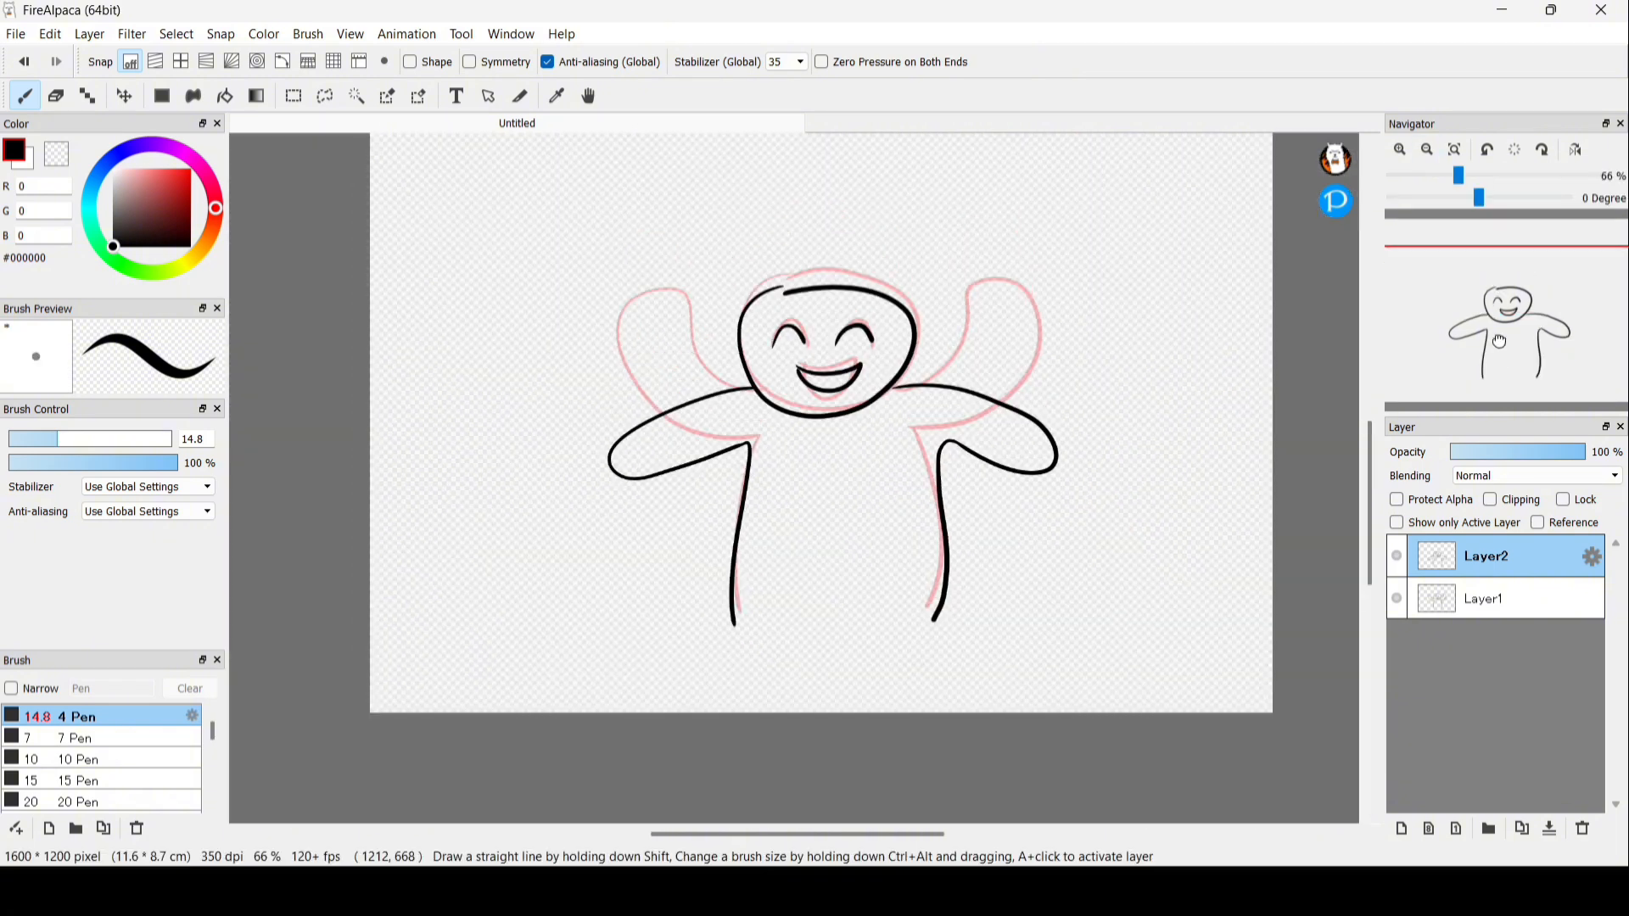
{"action": "left_click_drag", "start_coordinate": [1505, 314], "coordinate": [1489, 280]}
{"action": "left_click", "coordinate": [1455, 153]}
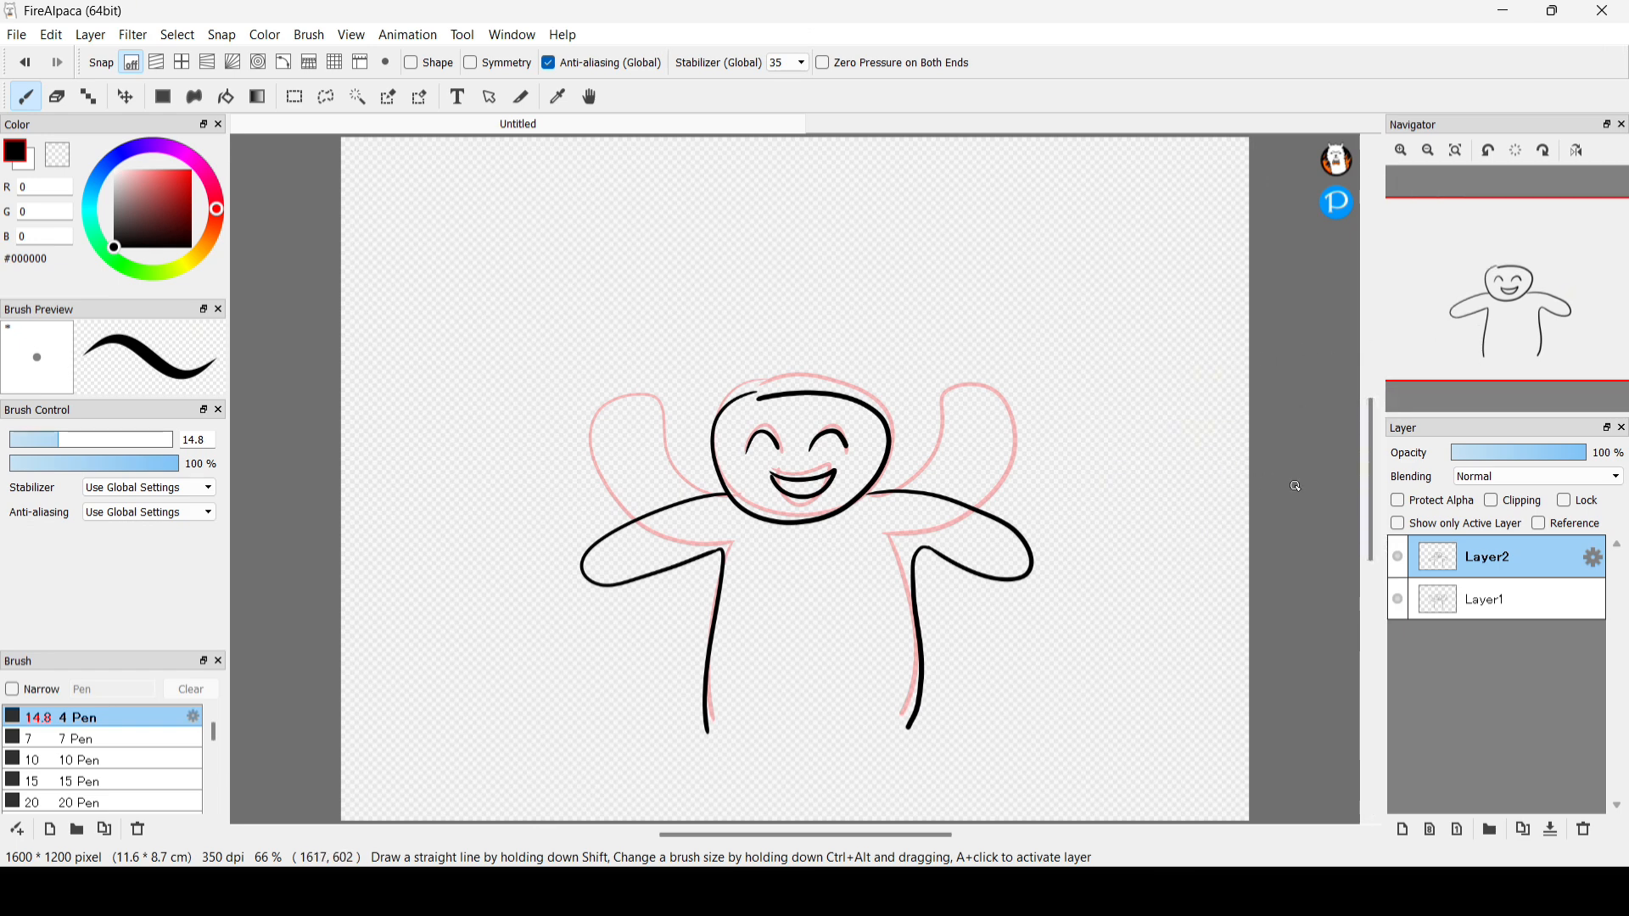
{"action": "left_click", "coordinate": [1470, 604]}
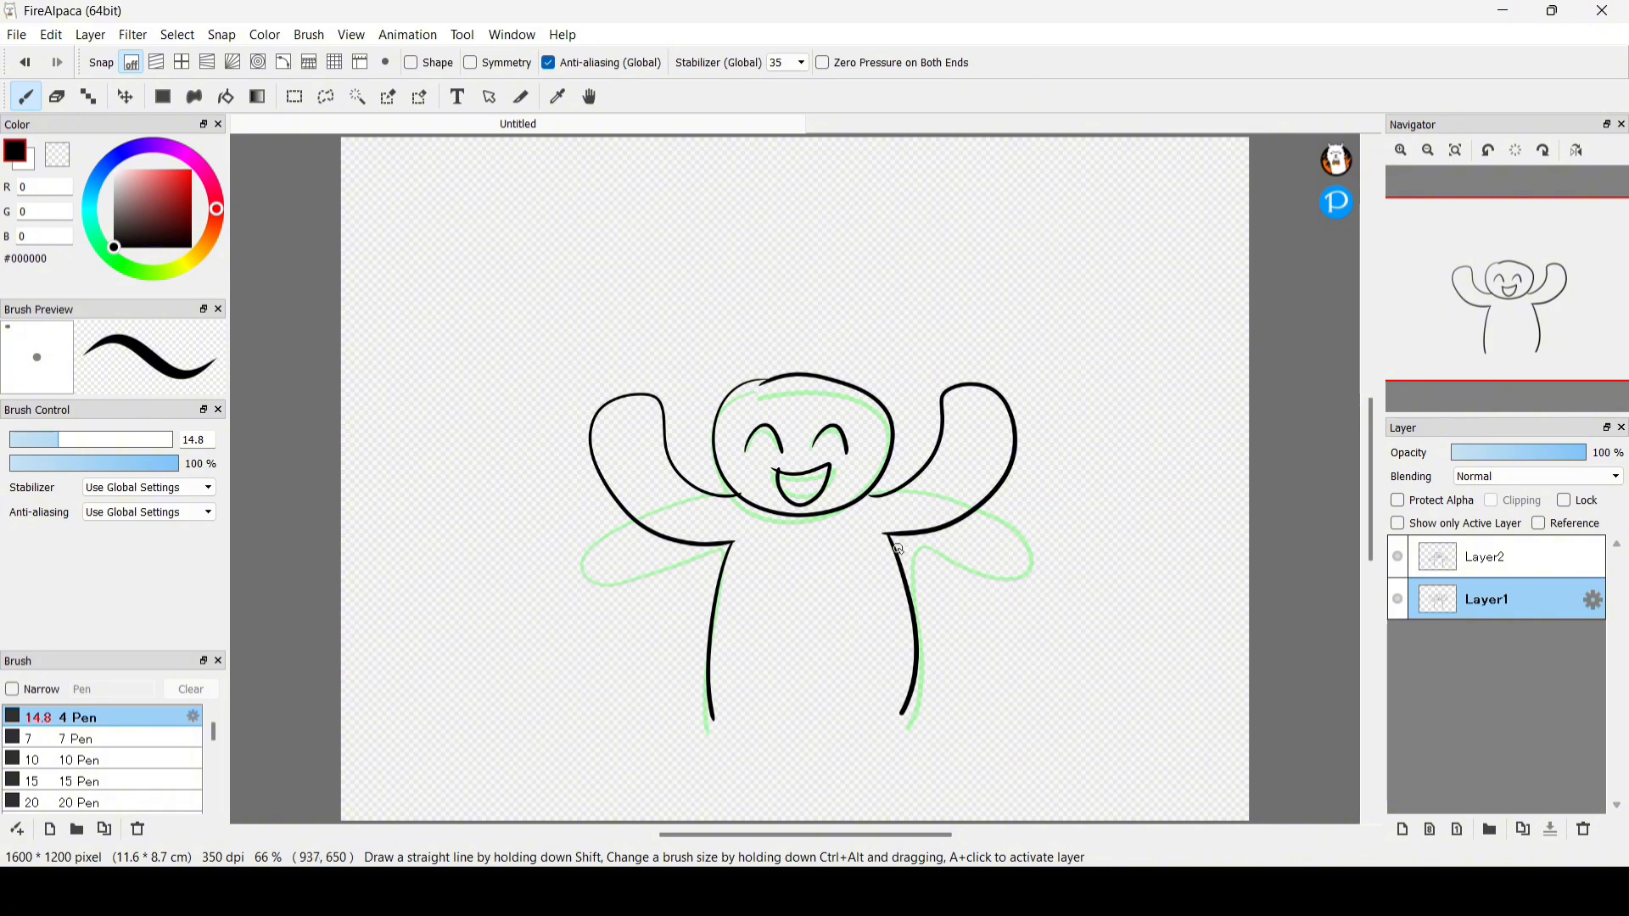
{"action": "left_click", "coordinate": [1506, 565]}
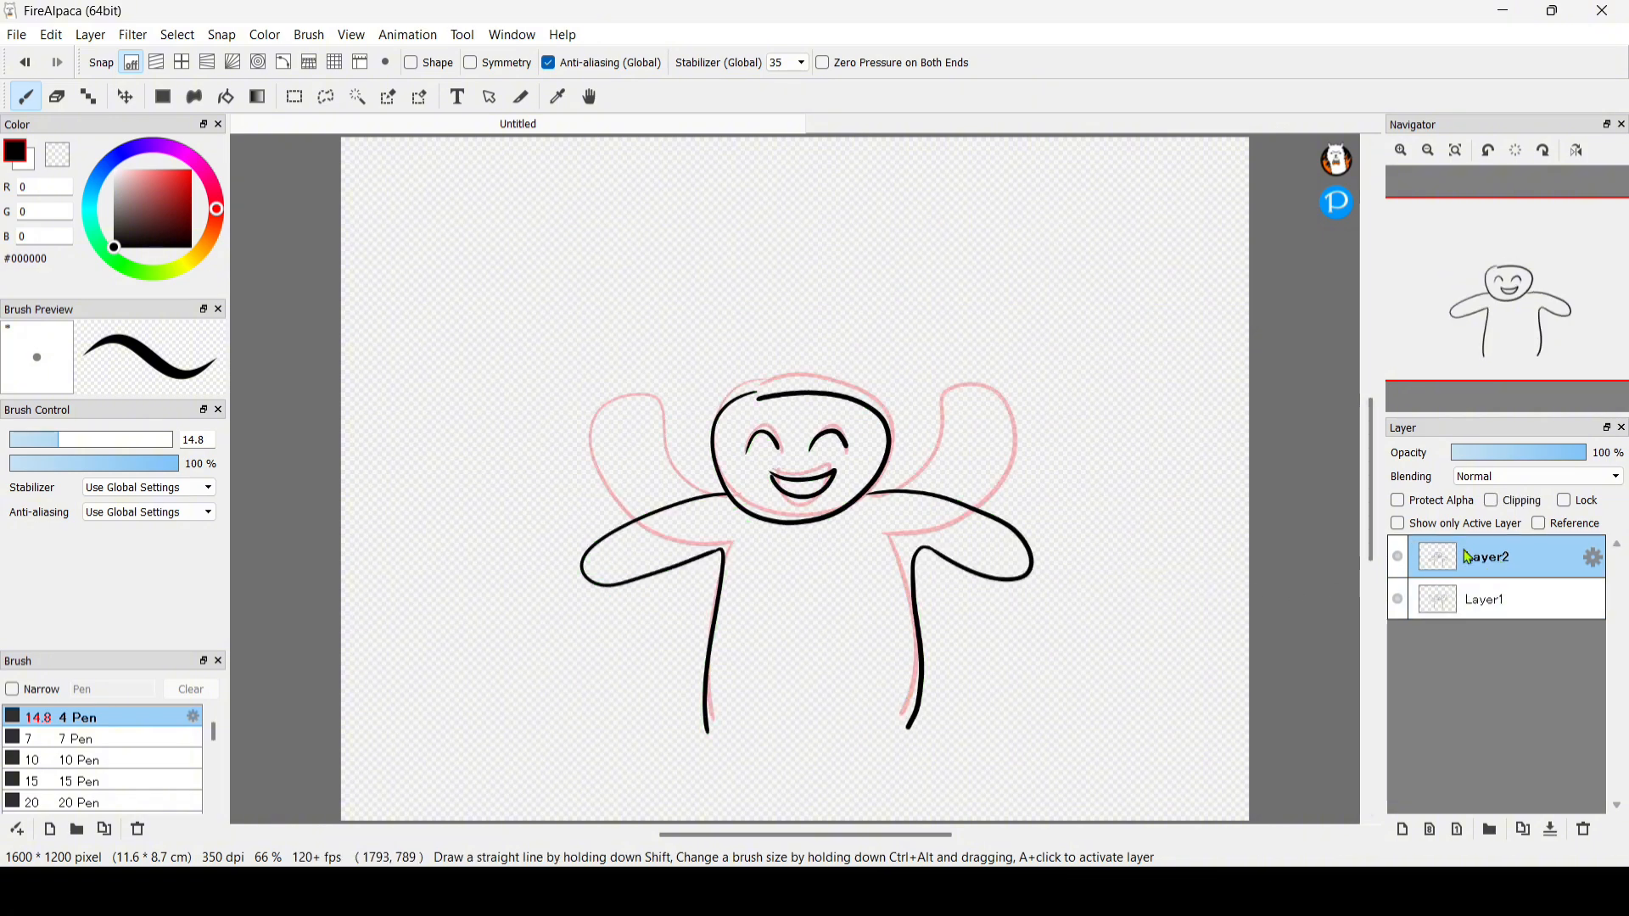
{"action": "left_click", "coordinate": [1465, 598]}
{"action": "left_click", "coordinate": [1486, 572]}
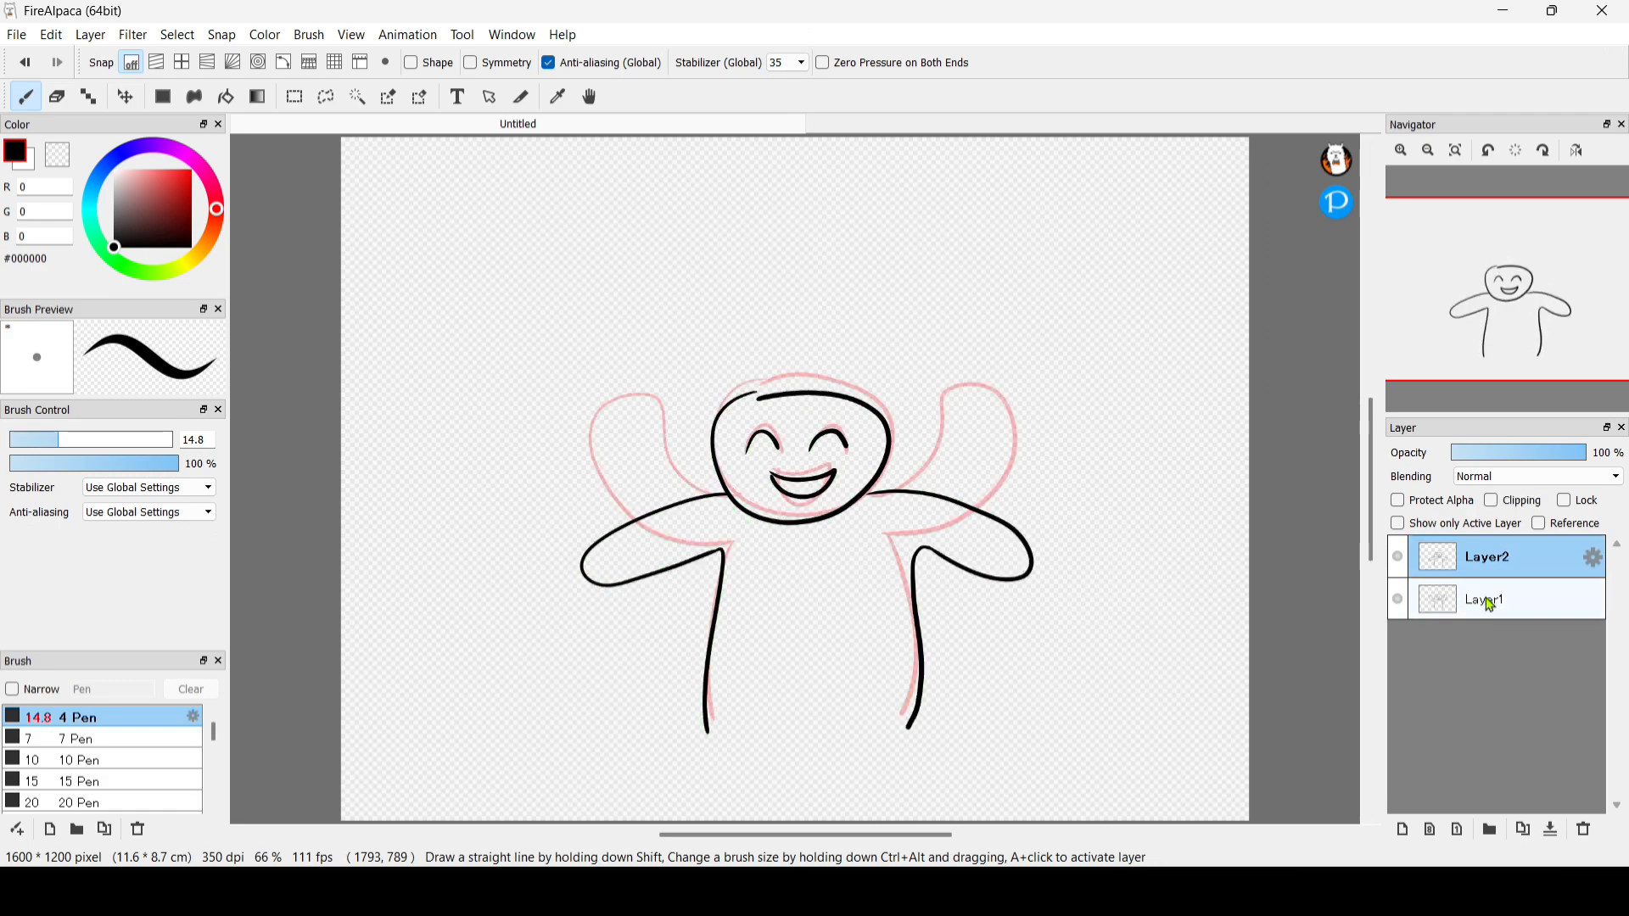
{"action": "left_click", "coordinate": [1491, 598]}
{"action": "left_click", "coordinate": [1493, 570]}
{"action": "left_click", "coordinate": [1495, 600]}
{"action": "left_click", "coordinate": [1488, 569]}
{"action": "left_click", "coordinate": [1472, 606]}
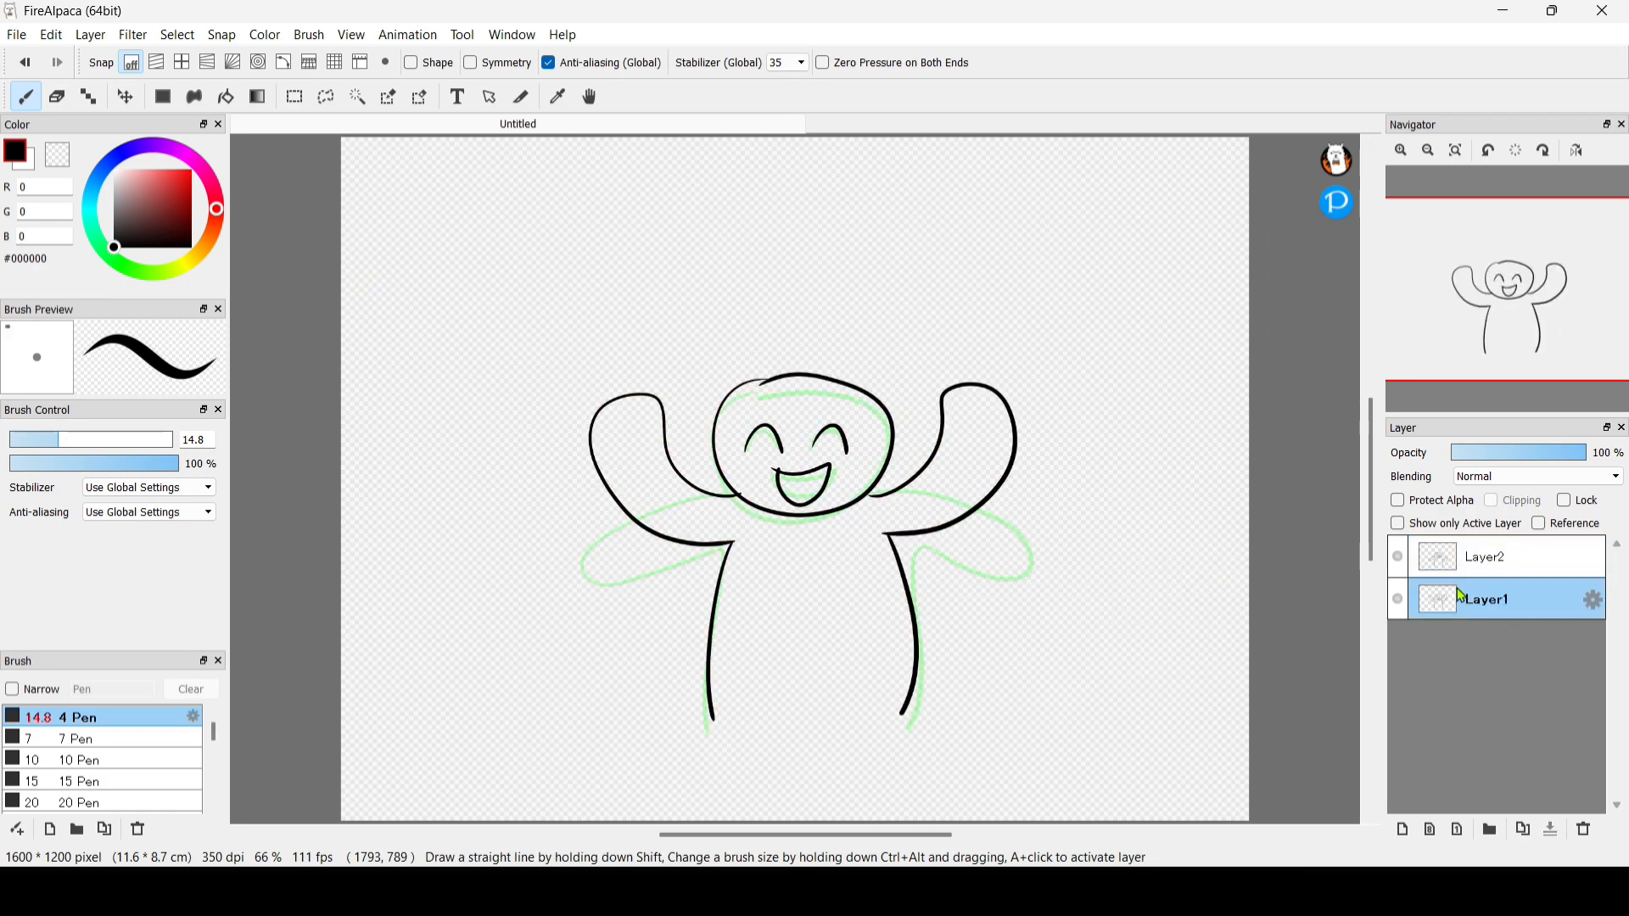
- Zoom to 100%, bring the whole figure into view and examine the Layer2 frame up close
{"action": "mouse_move", "coordinate": [1401, 315]}
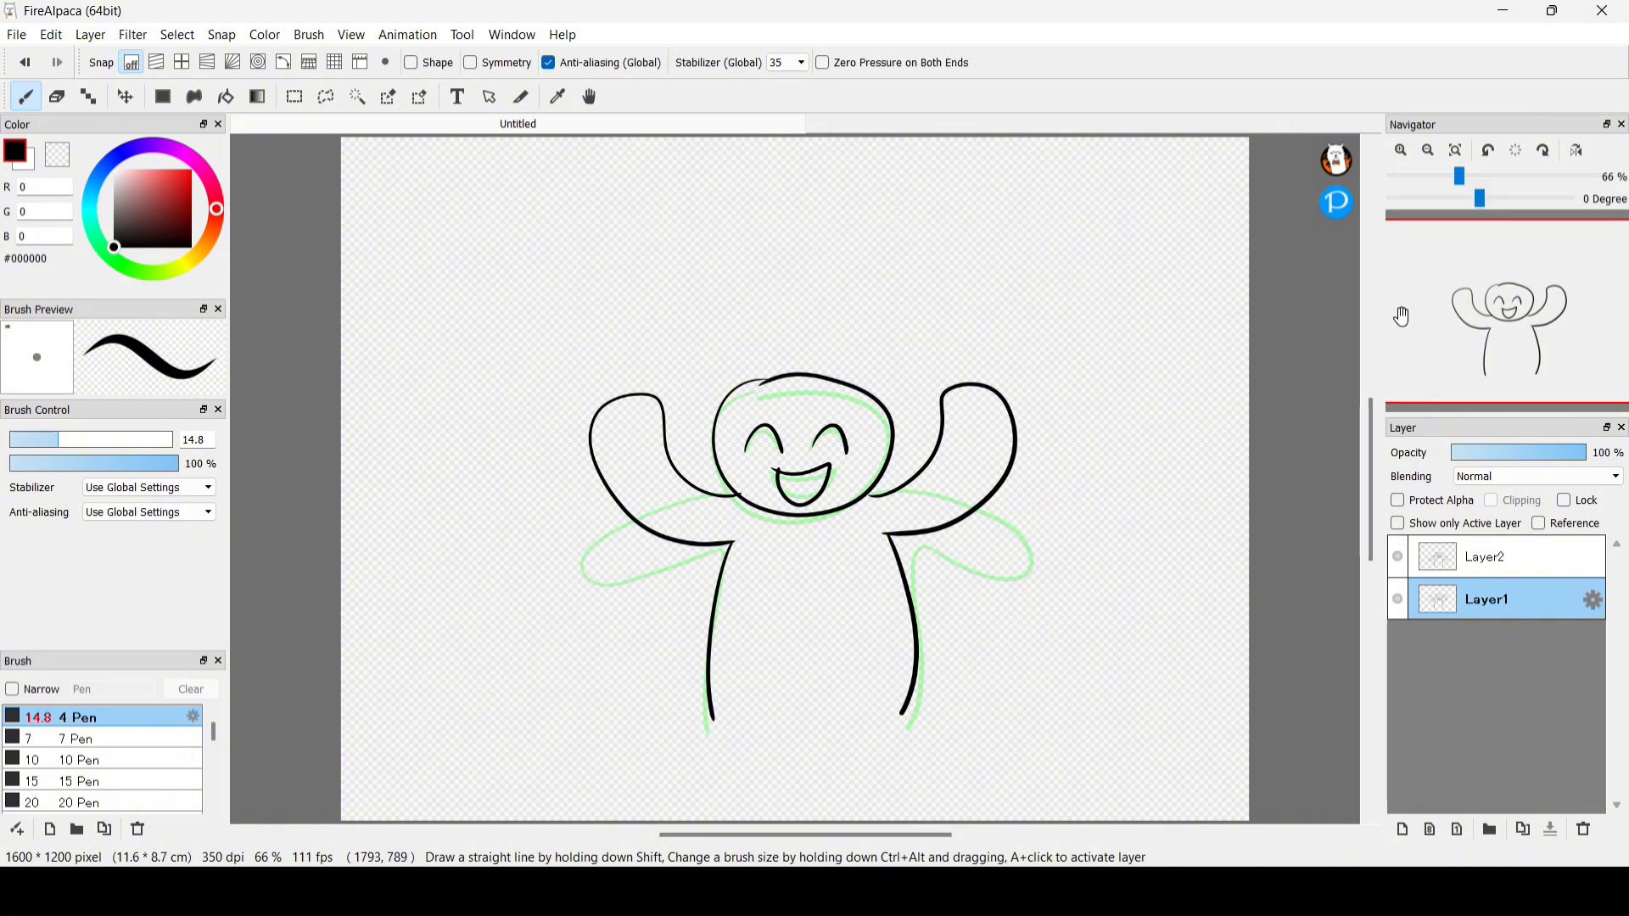
{"action": "mouse_move", "coordinate": [1412, 162]}
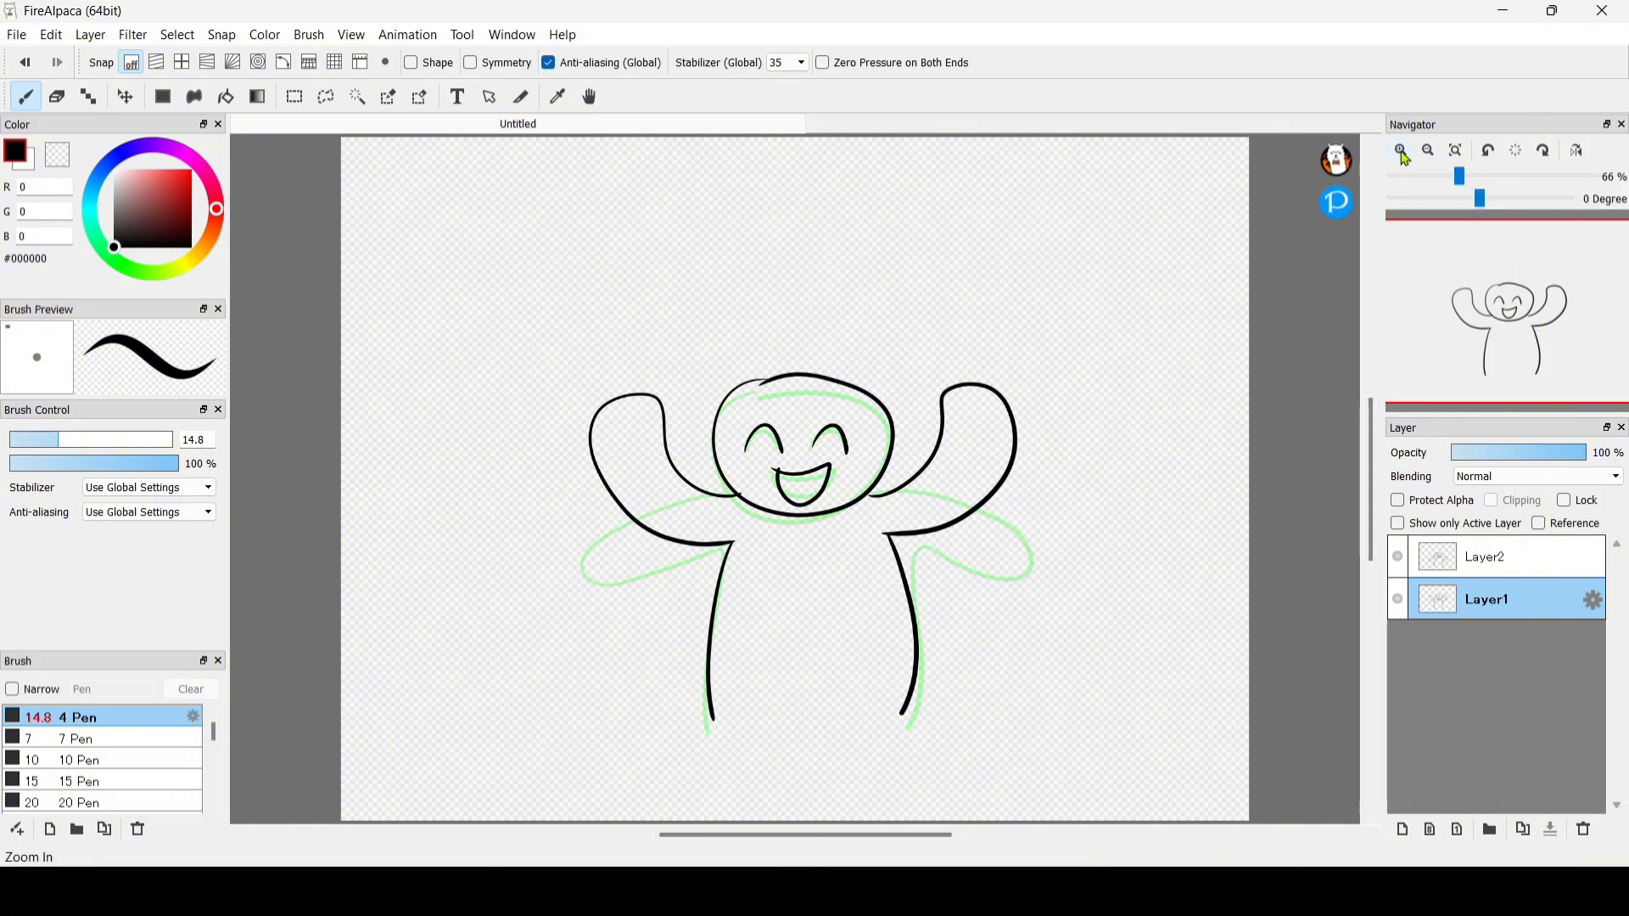
{"action": "left_click", "coordinate": [1403, 155]}
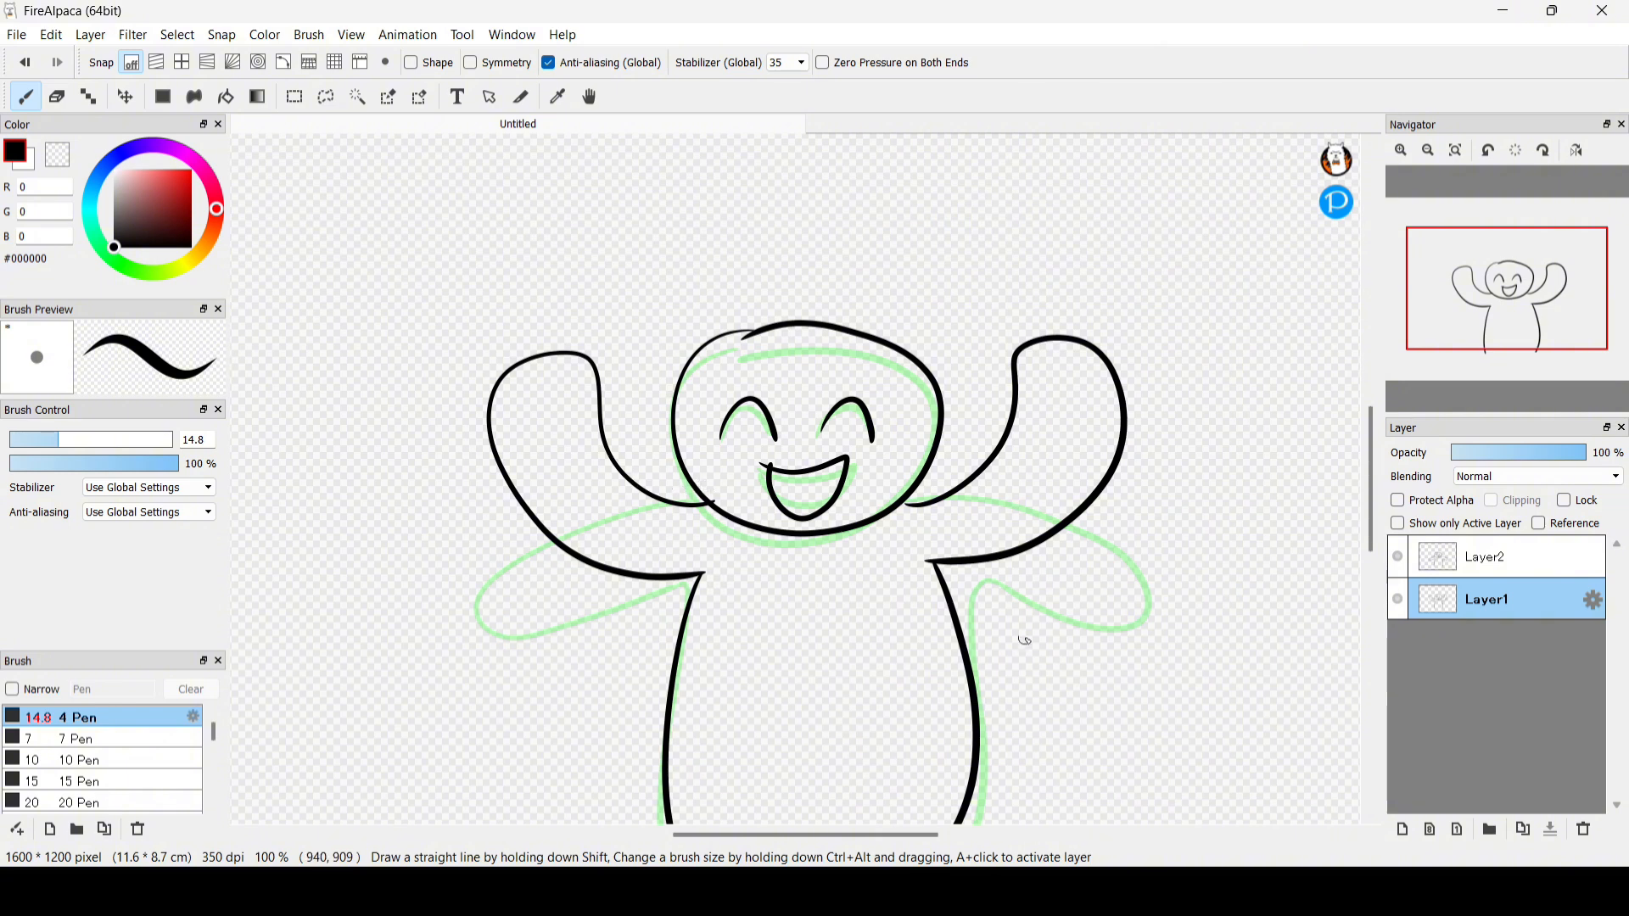
{"action": "mouse_move", "coordinate": [1466, 280]}
{"action": "mouse_move", "coordinate": [1475, 310]}
{"action": "left_mouse_down"}
{"action": "mouse_move", "coordinate": [1500, 333]}
{"action": "mouse_move", "coordinate": [1412, 341]}
{"action": "left_mouse_up"}
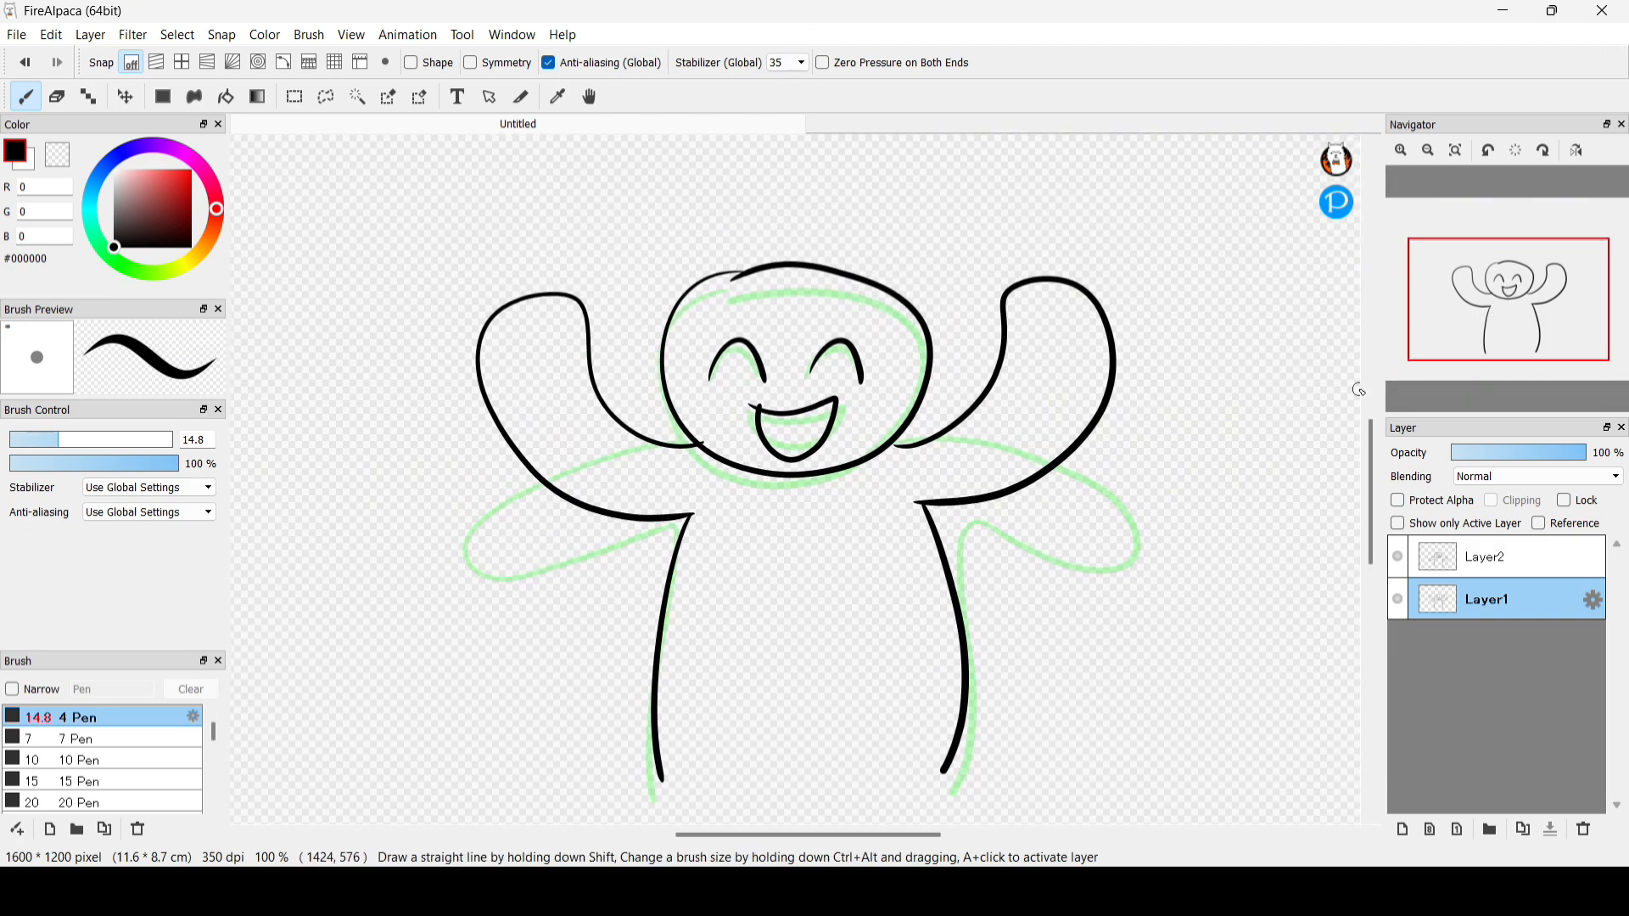
{"action": "mouse_move", "coordinate": [1506, 337]}
{"action": "left_mouse_down"}
{"action": "mouse_move", "coordinate": [1508, 365]}
{"action": "mouse_move", "coordinate": [1504, 335]}
{"action": "left_mouse_up"}
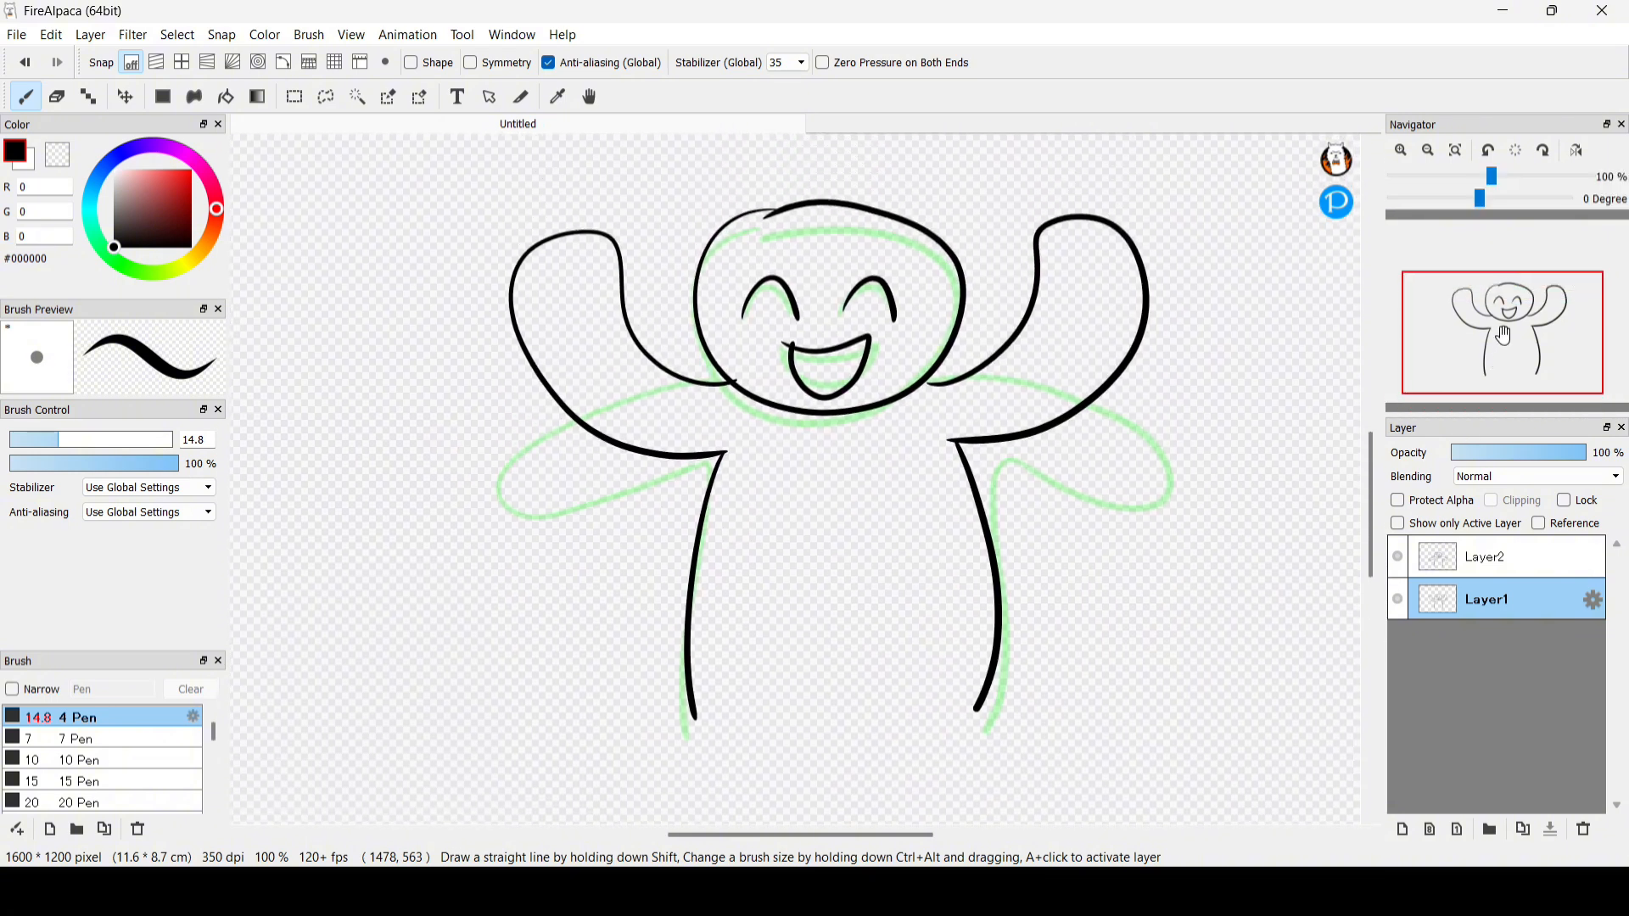
{"action": "left_click", "coordinate": [1485, 564]}
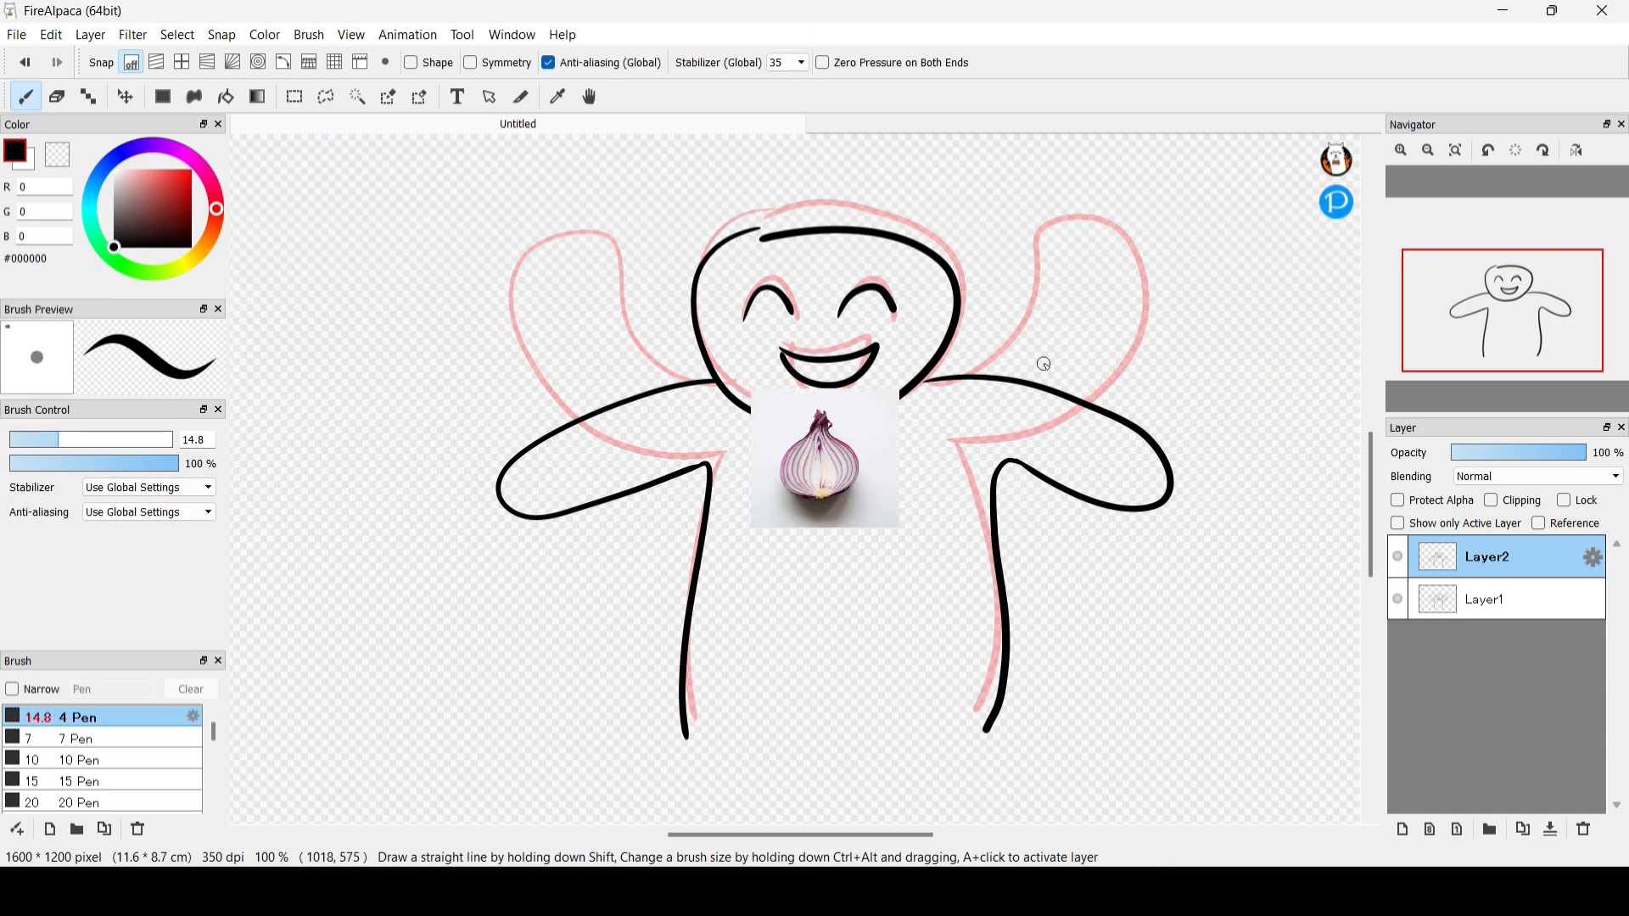
{"action": "mouse_move", "coordinate": [1452, 324]}
{"action": "left_mouse_down"}
{"action": "mouse_move", "coordinate": [1467, 300]}
{"action": "mouse_move", "coordinate": [1495, 303]}
{"action": "left_mouse_up"}
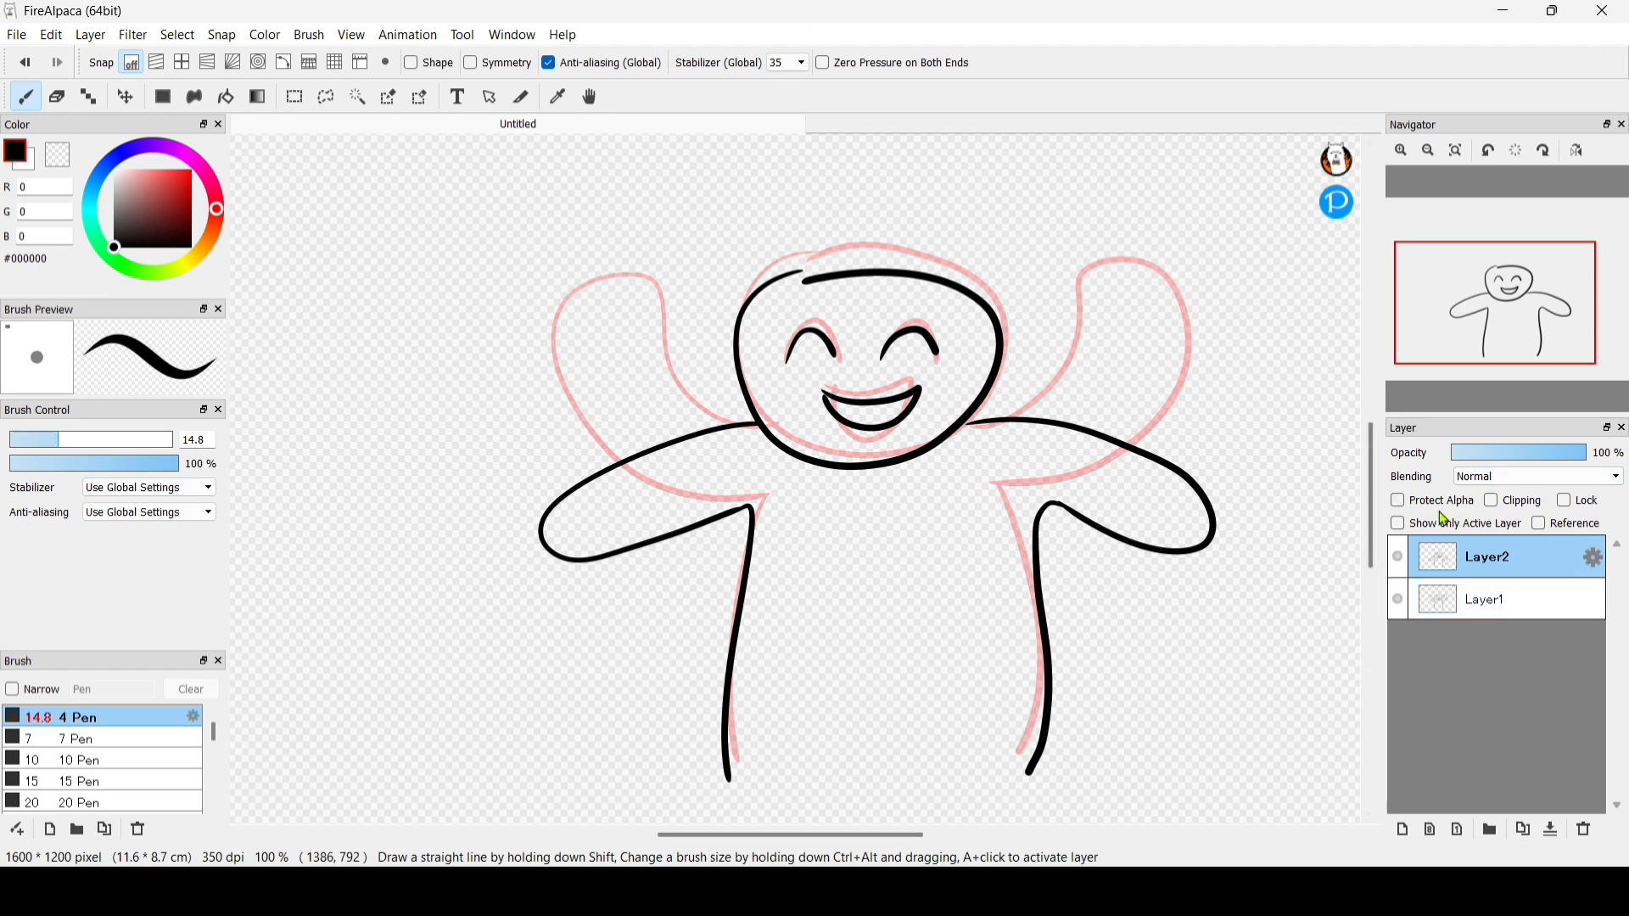
- Add a layer directly above Layer1 and draw the in-between frame, with the smiling figure's arms stretched out sideways
{"action": "left_click", "coordinate": [1480, 599]}
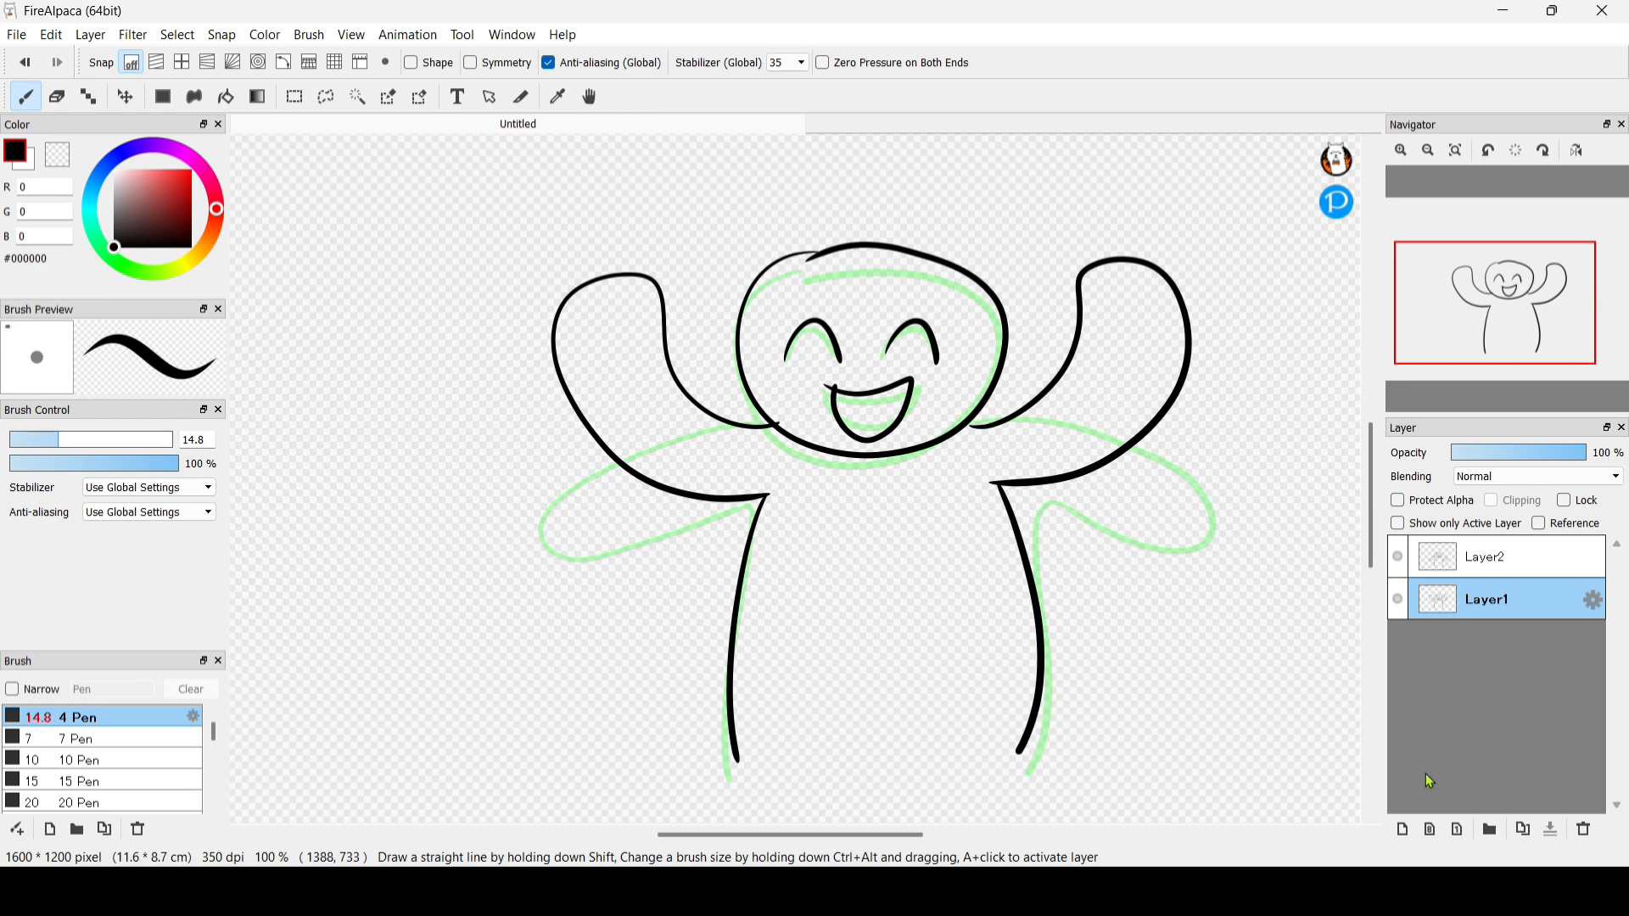
{"action": "left_click", "coordinate": [1402, 829]}
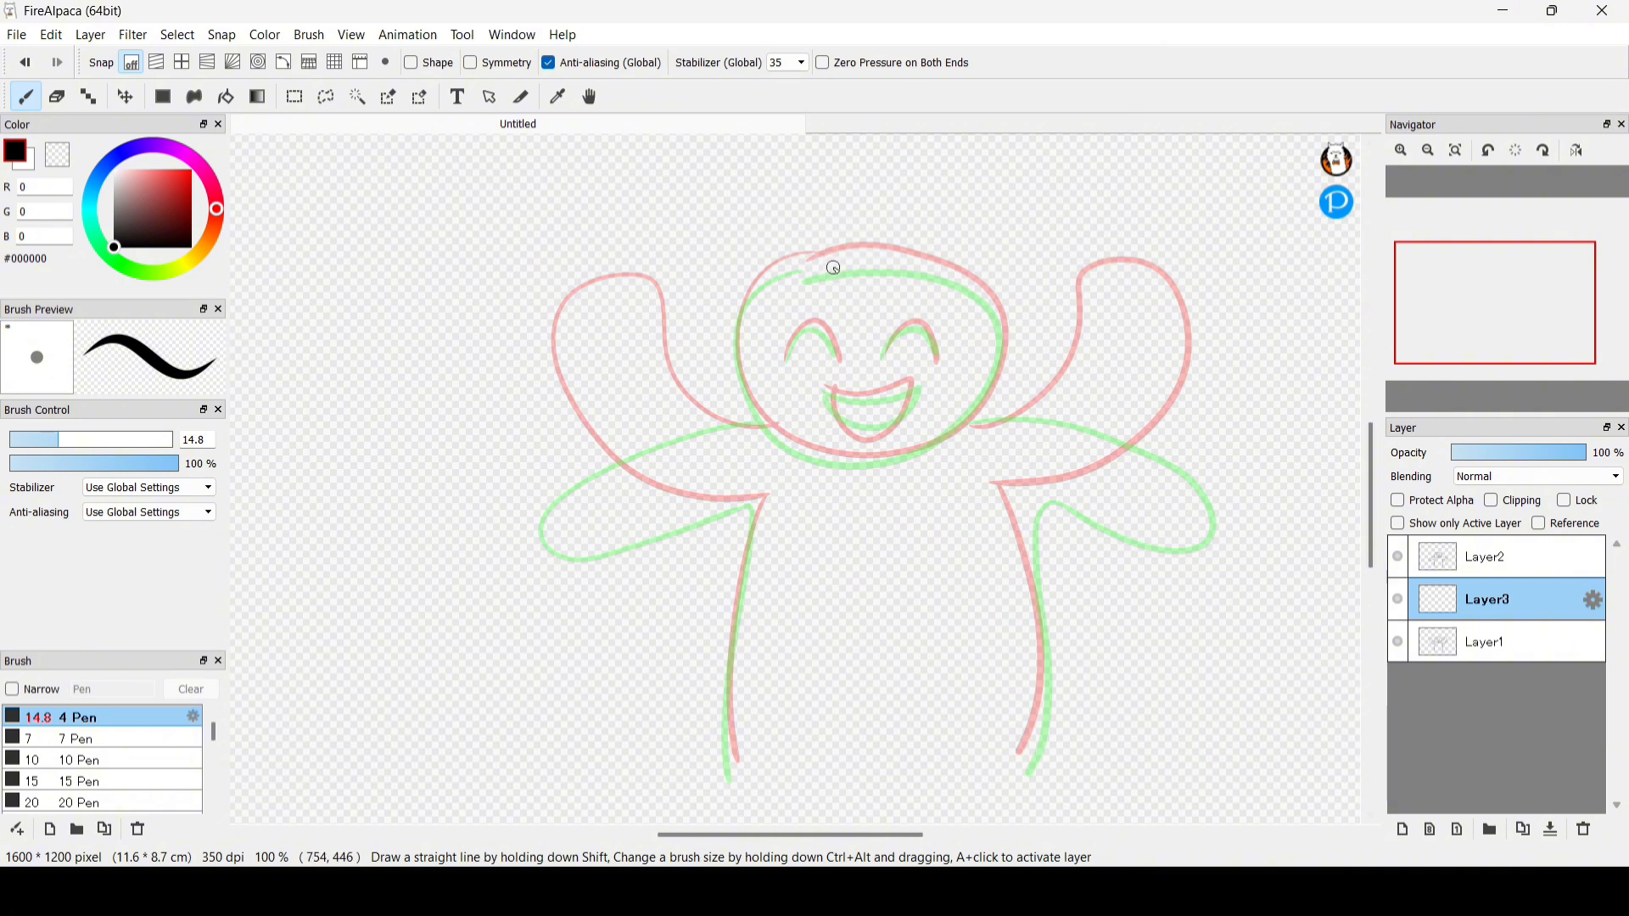
{"action": "left_click_drag", "start_coordinate": [839, 259], "coordinate": [844, 258]}
{"action": "left_click_drag", "start_coordinate": [787, 361], "coordinate": [943, 357]}
{"action": "left_click_drag", "start_coordinate": [780, 431], "coordinate": [742, 497]}
{"action": "left_click_drag", "start_coordinate": [974, 424], "coordinate": [1052, 469]}
{"action": "left_click_drag", "start_coordinate": [746, 501], "coordinate": [738, 772]}
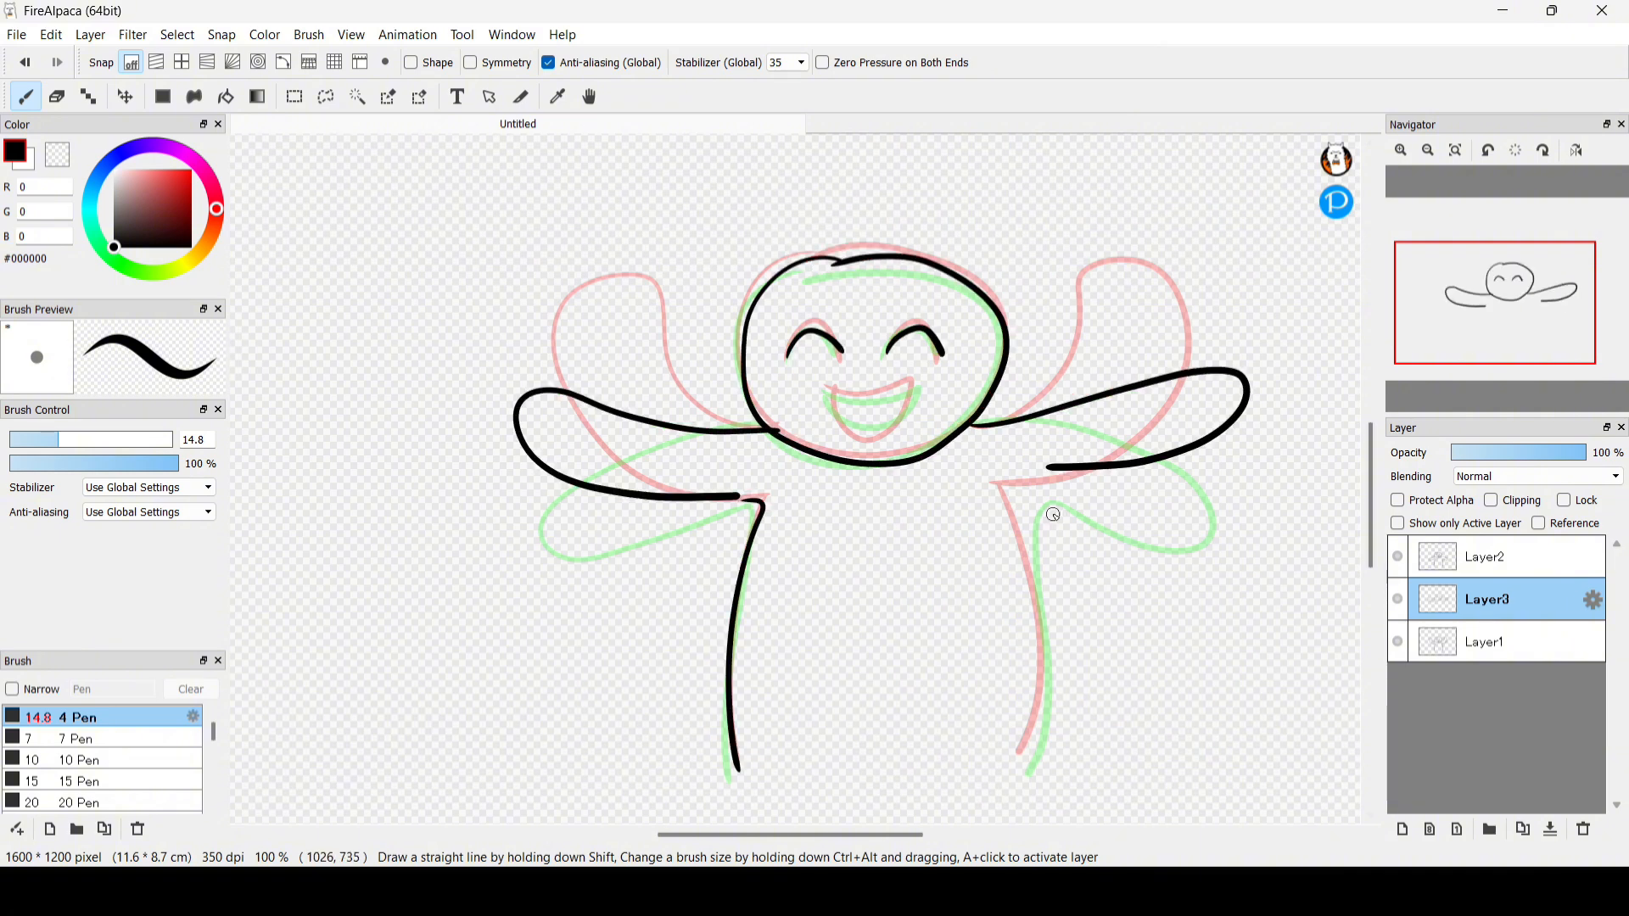
{"action": "left_click_drag", "start_coordinate": [1031, 479], "coordinate": [1014, 768]}
{"action": "left_click_drag", "start_coordinate": [829, 395], "coordinate": [836, 400]}
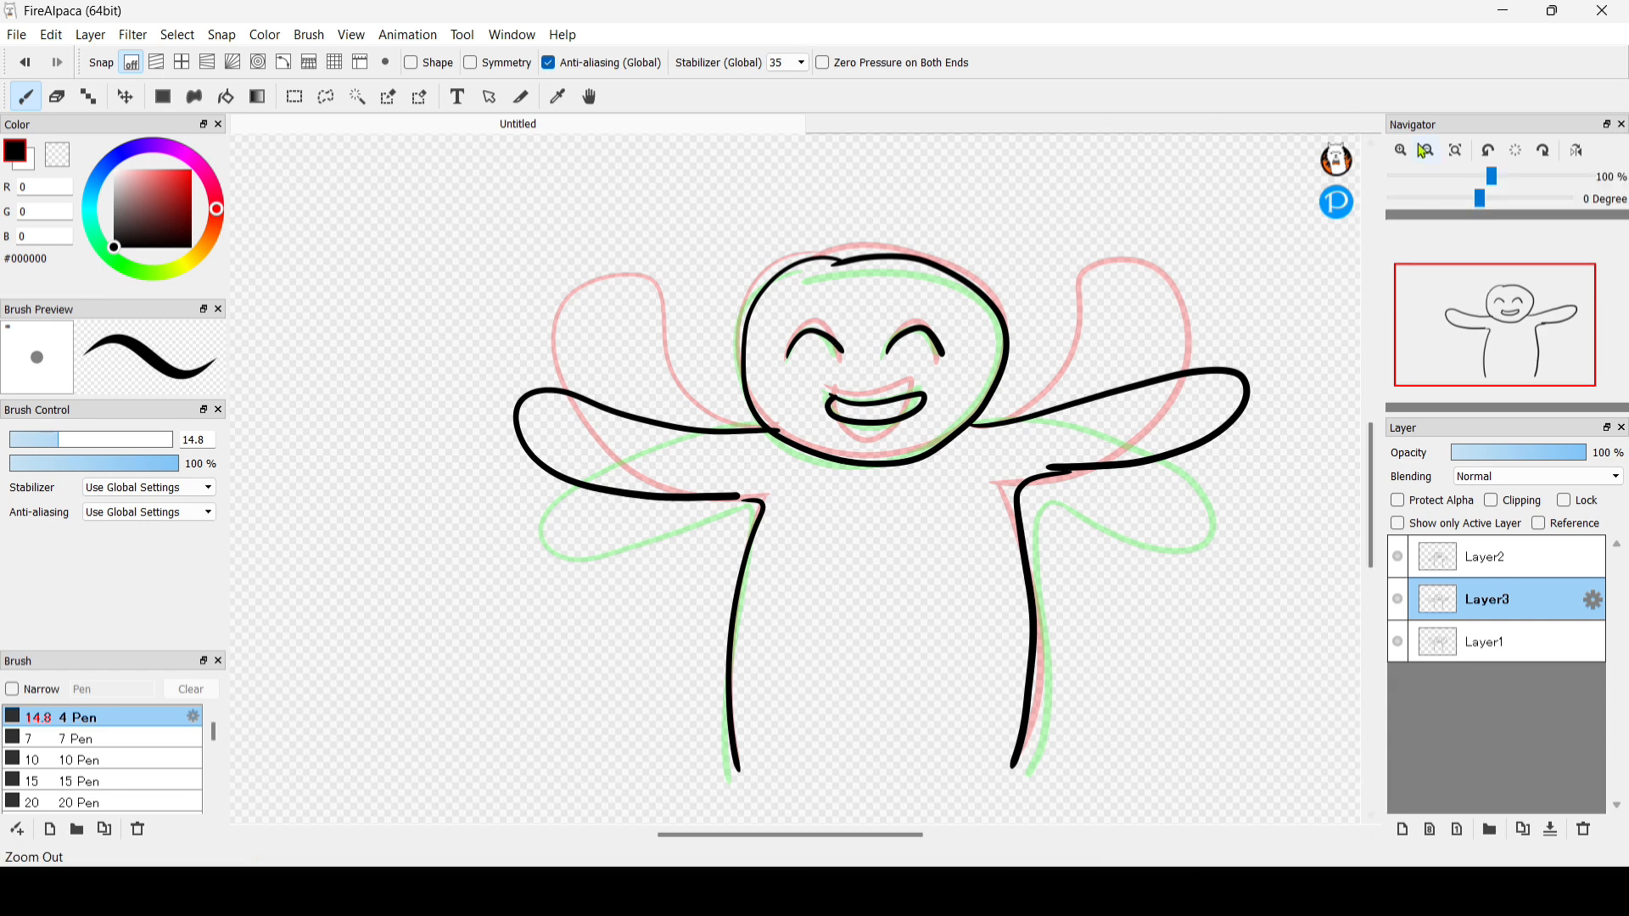
- Add a new layer directly above Layer2 for the frame following the lowered-arms pose
{"action": "left_click_drag", "start_coordinate": [1452, 297], "coordinate": [1478, 311]}
{"action": "left_click_drag", "start_coordinate": [1498, 329], "coordinate": [1472, 347]}
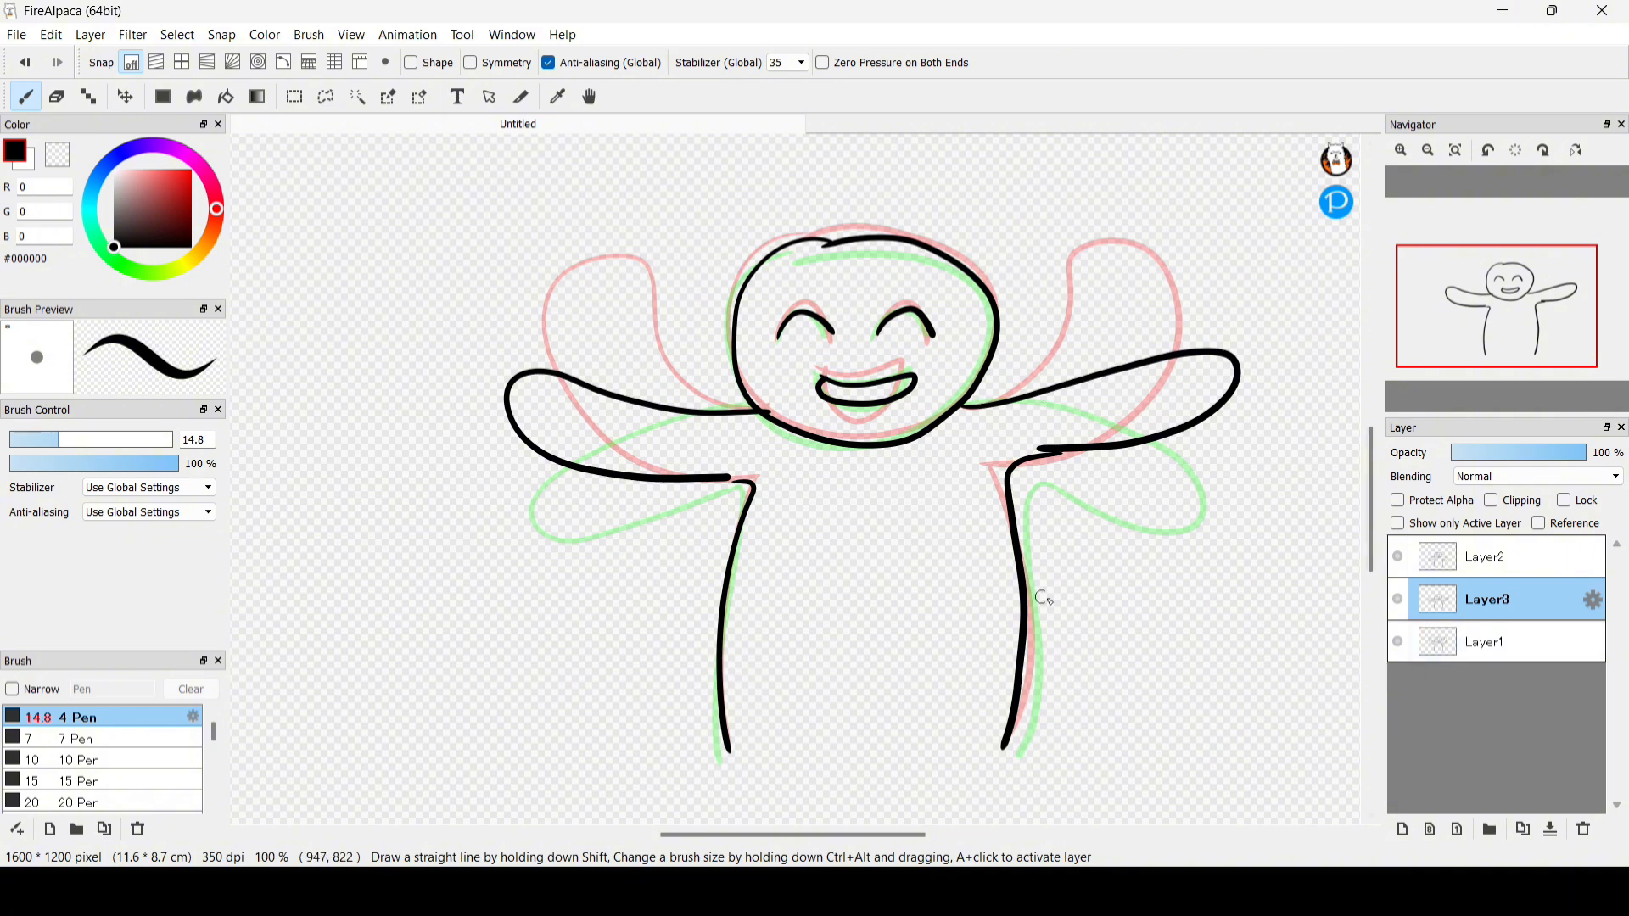
{"action": "key", "text": "Down"}
{"action": "key", "text": "Up"}
{"action": "left_click", "coordinate": [1402, 829]}
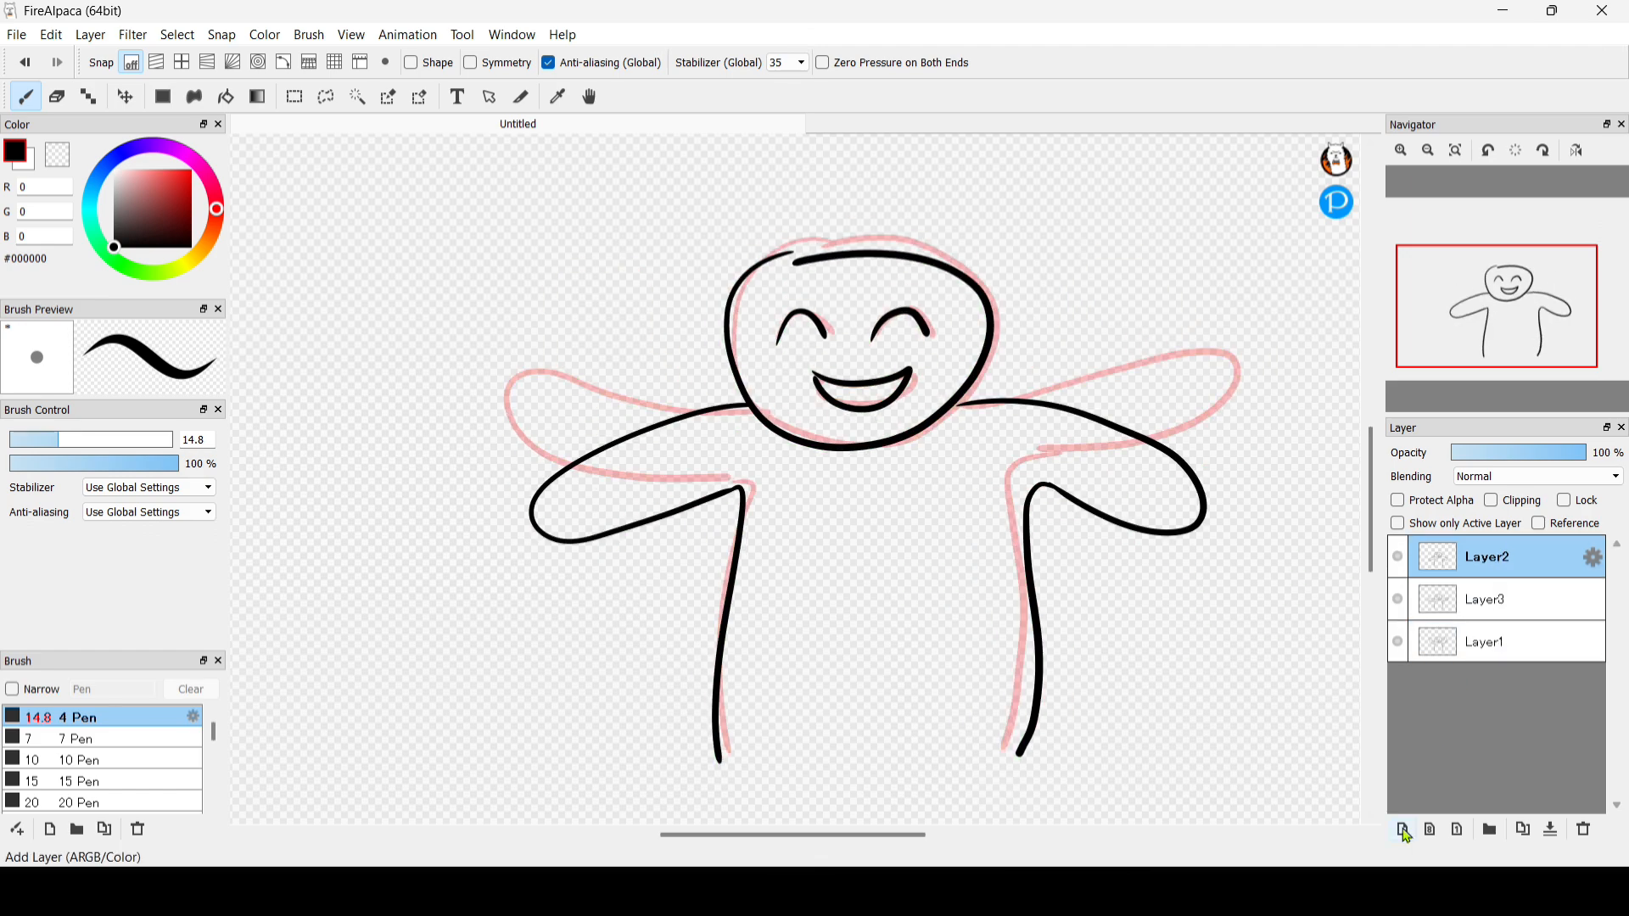
- Add another layer at the top of the stack and draw the figure with its arms lifted diagonally outward
{"action": "left_click", "coordinate": [1489, 685]}
{"action": "left_click", "coordinate": [1480, 555]}
{"action": "left_click", "coordinate": [1402, 829]}
{"action": "mouse_move", "coordinate": [822, 225]}
{"action": "left_mouse_down"}
{"action": "mouse_move", "coordinate": [721, 306]}
{"action": "mouse_move", "coordinate": [797, 227]}
{"action": "left_mouse_up"}
{"action": "left_click_drag", "start_coordinate": [737, 382], "coordinate": [727, 484]}
{"action": "left_click_drag", "start_coordinate": [727, 486], "coordinate": [709, 768]}
{"action": "left_click_drag", "start_coordinate": [991, 381], "coordinate": [1015, 486]}
{"action": "left_click_drag", "start_coordinate": [1016, 490], "coordinate": [1009, 776]}
- Step through all frames from Layer1 up to Layer5 and back to examine the waving motion
{"action": "left_click", "coordinate": [1486, 727]}
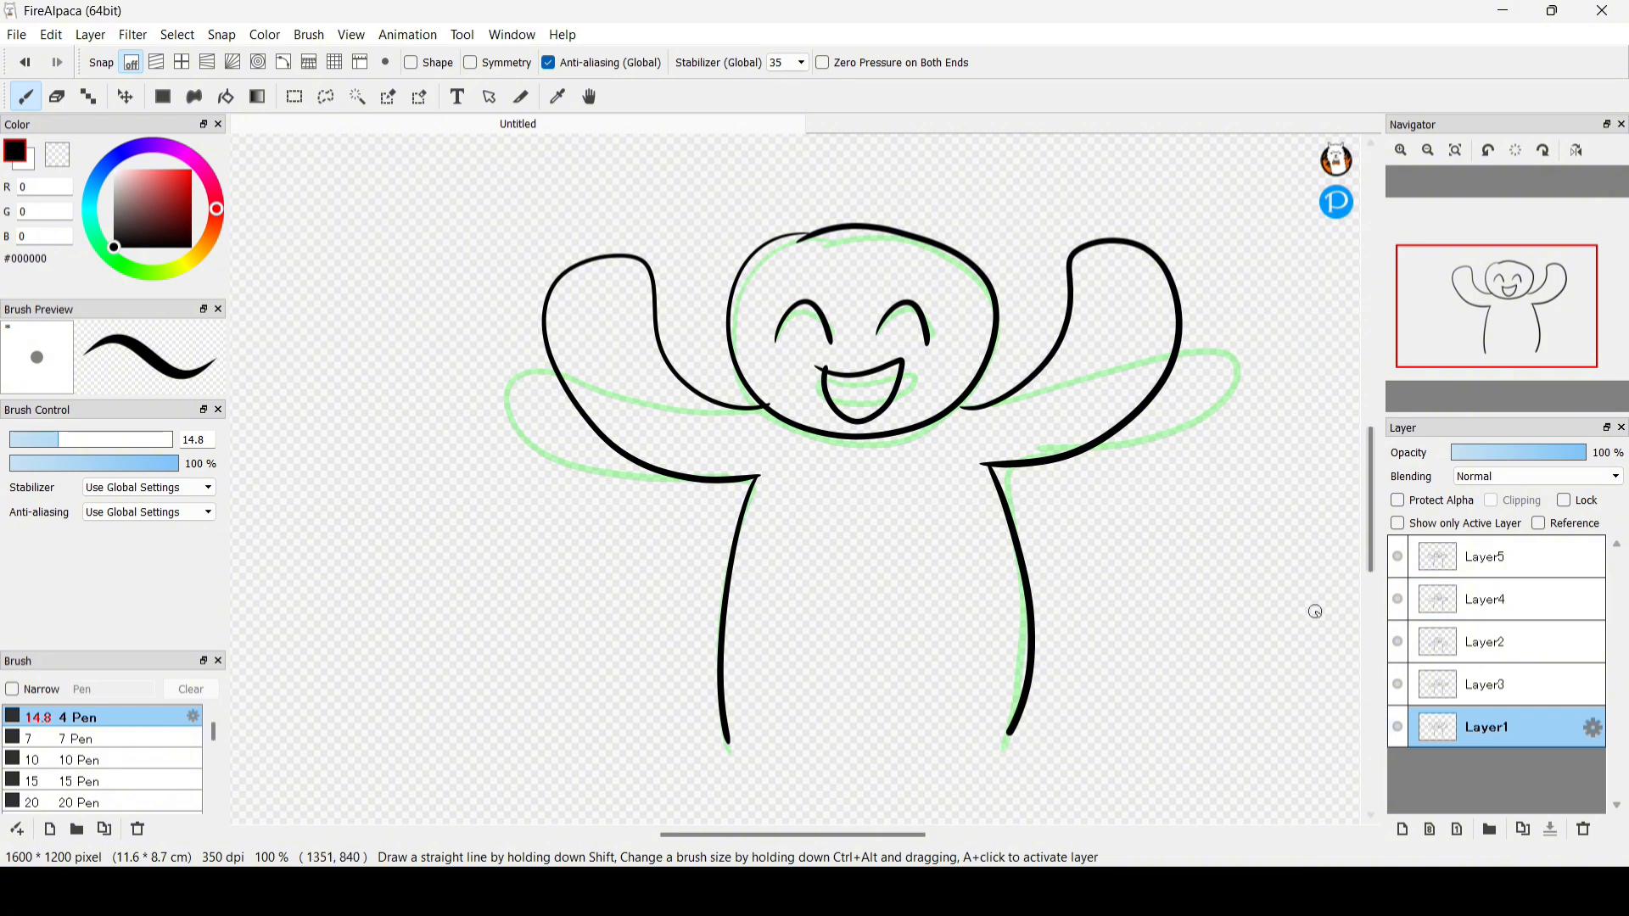
{"action": "left_click", "coordinate": [1486, 697]}
{"action": "left_click", "coordinate": [1491, 658]}
{"action": "left_click", "coordinate": [1496, 609]}
{"action": "left_click", "coordinate": [1491, 568]}
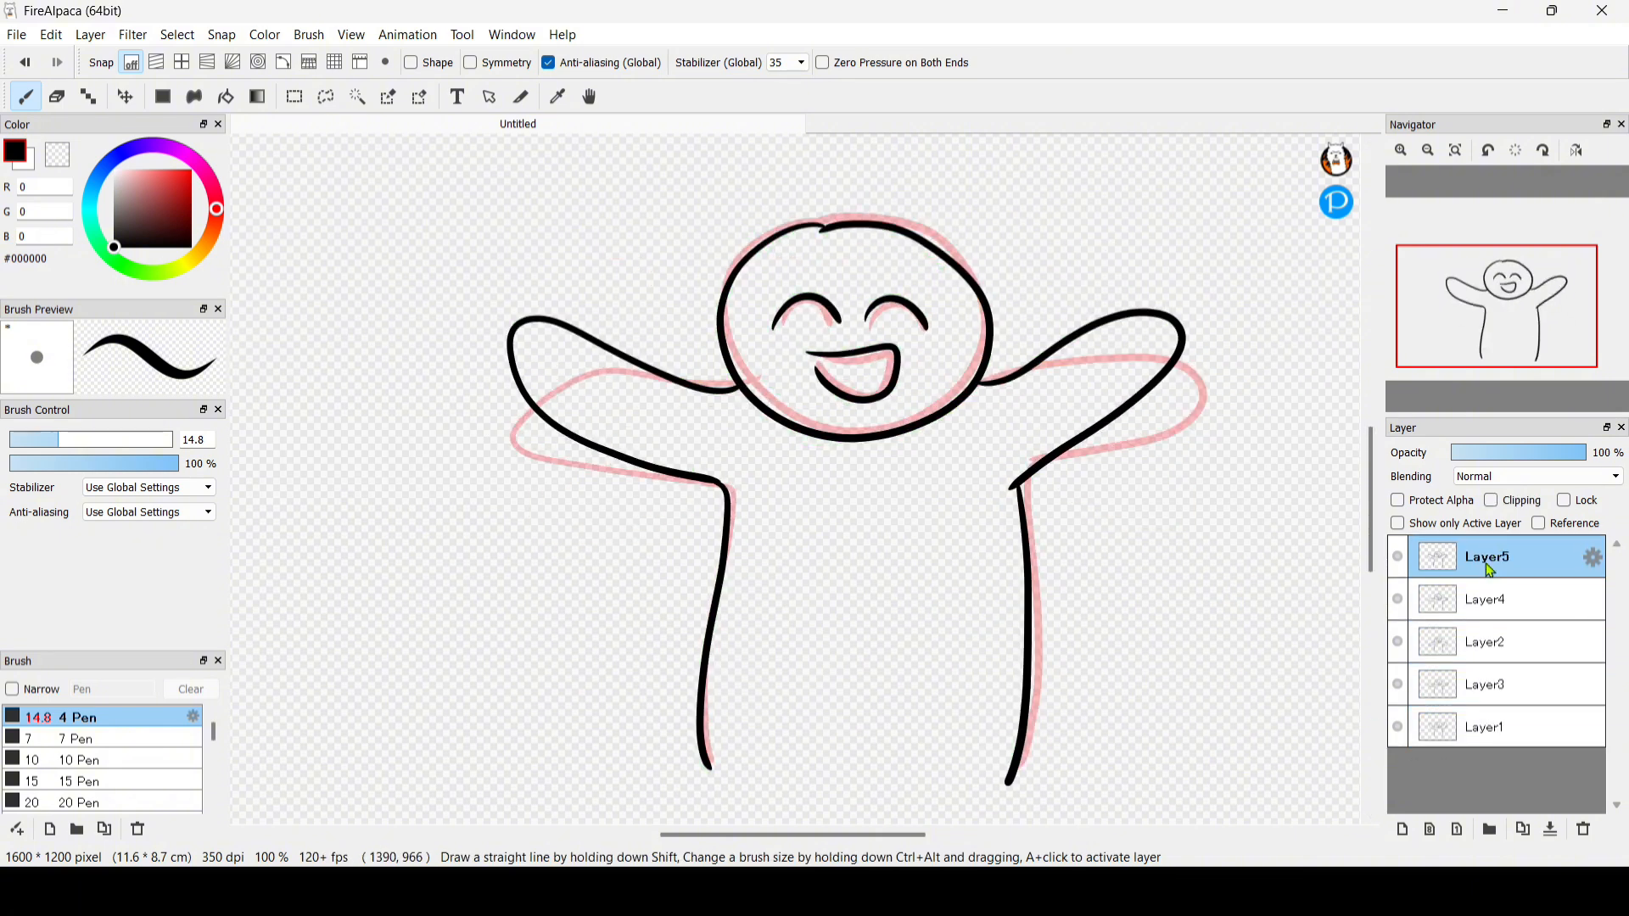
{"action": "left_click", "coordinate": [1495, 612]}
{"action": "left_click", "coordinate": [1494, 638]}
{"action": "left_click", "coordinate": [1498, 693]}
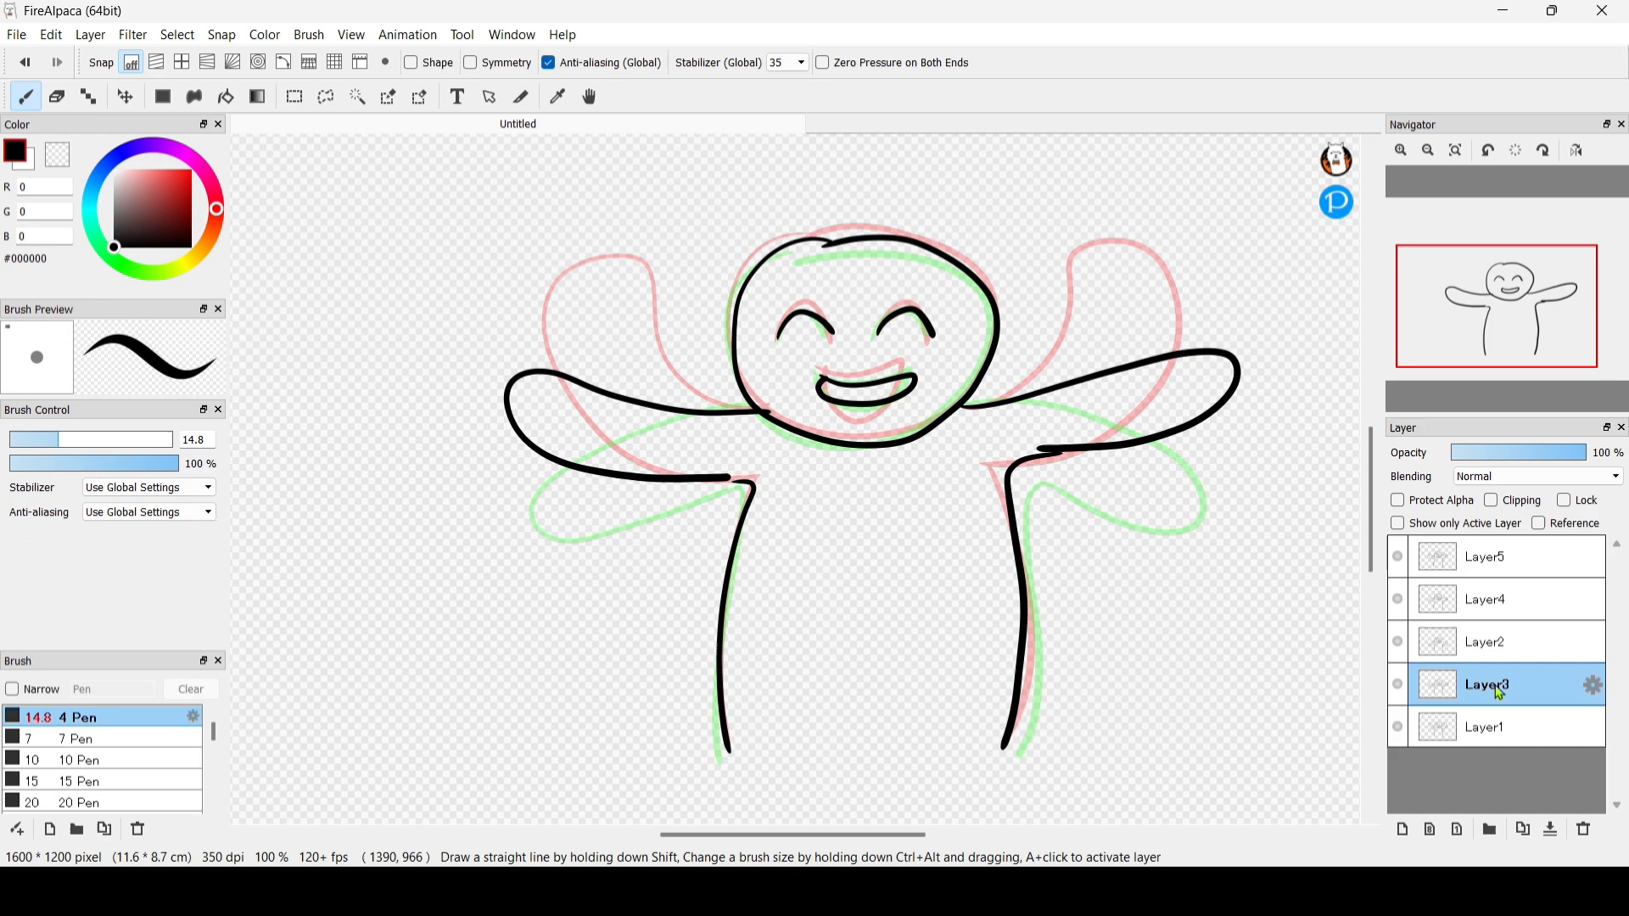
{"action": "left_click", "coordinate": [1489, 737]}
{"action": "left_click", "coordinate": [1446, 560]}
{"action": "mouse_move", "coordinate": [1449, 373]}
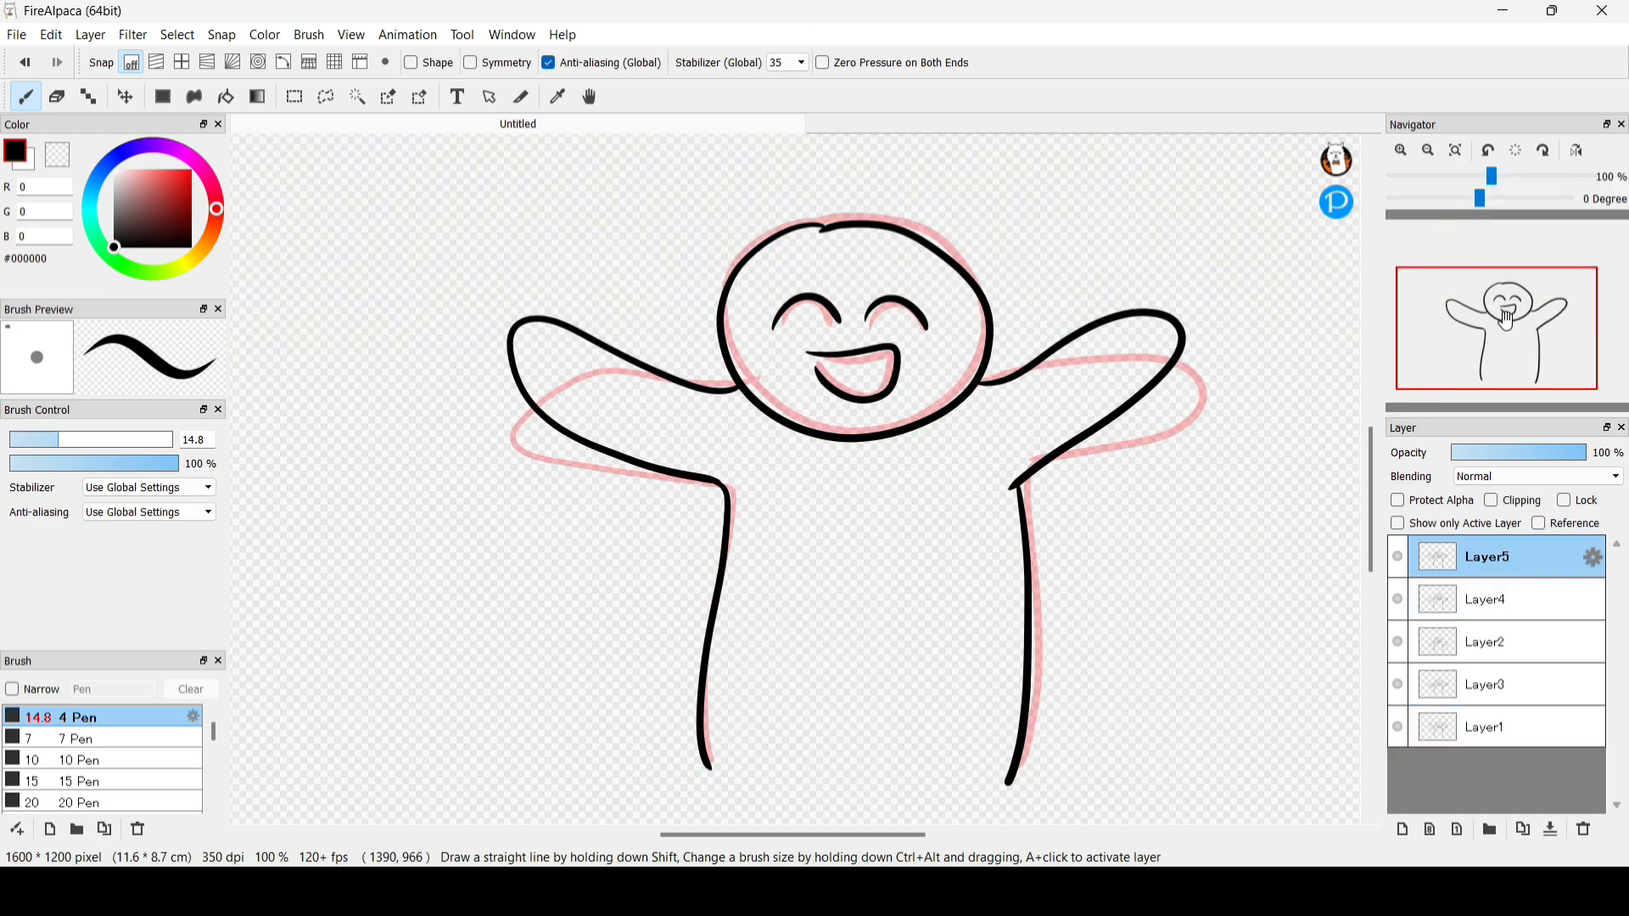
{"action": "mouse_move", "coordinate": [1507, 320]}
{"action": "left_mouse_down"}
{"action": "mouse_move", "coordinate": [1521, 334]}
{"action": "mouse_move", "coordinate": [1511, 354]}
{"action": "mouse_move", "coordinate": [1511, 332]}
{"action": "left_mouse_up"}
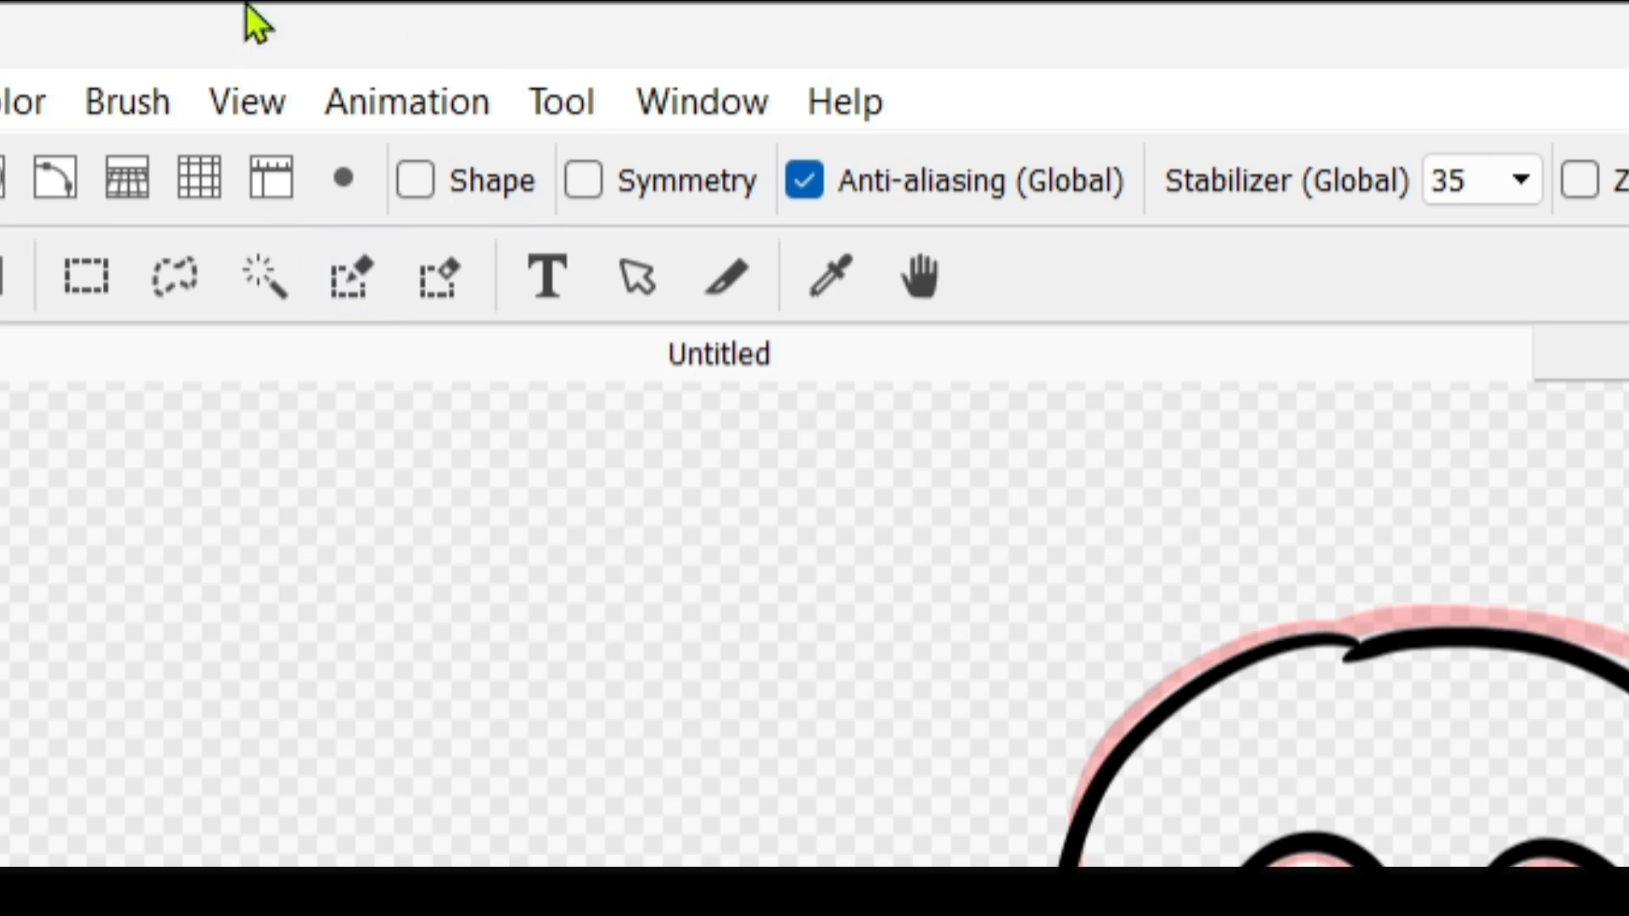
- Preview the animation with AutoPlay and set the playback speed to 10 fps (100 ms)
{"action": "left_click", "coordinate": [441, 106]}
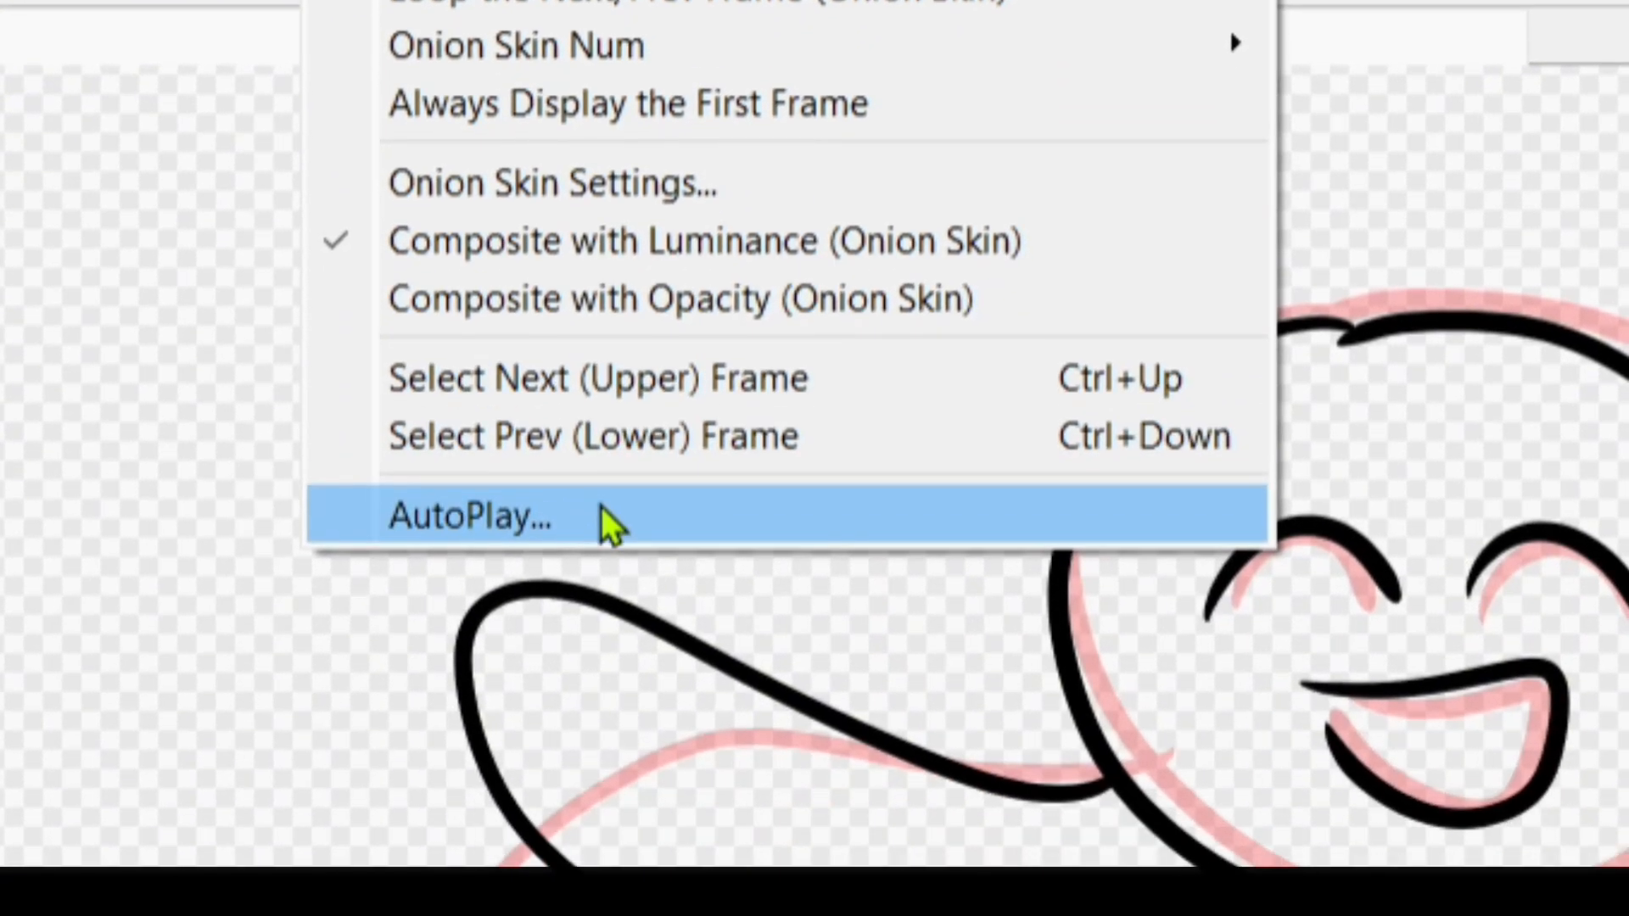
{"action": "left_click", "coordinate": [519, 516]}
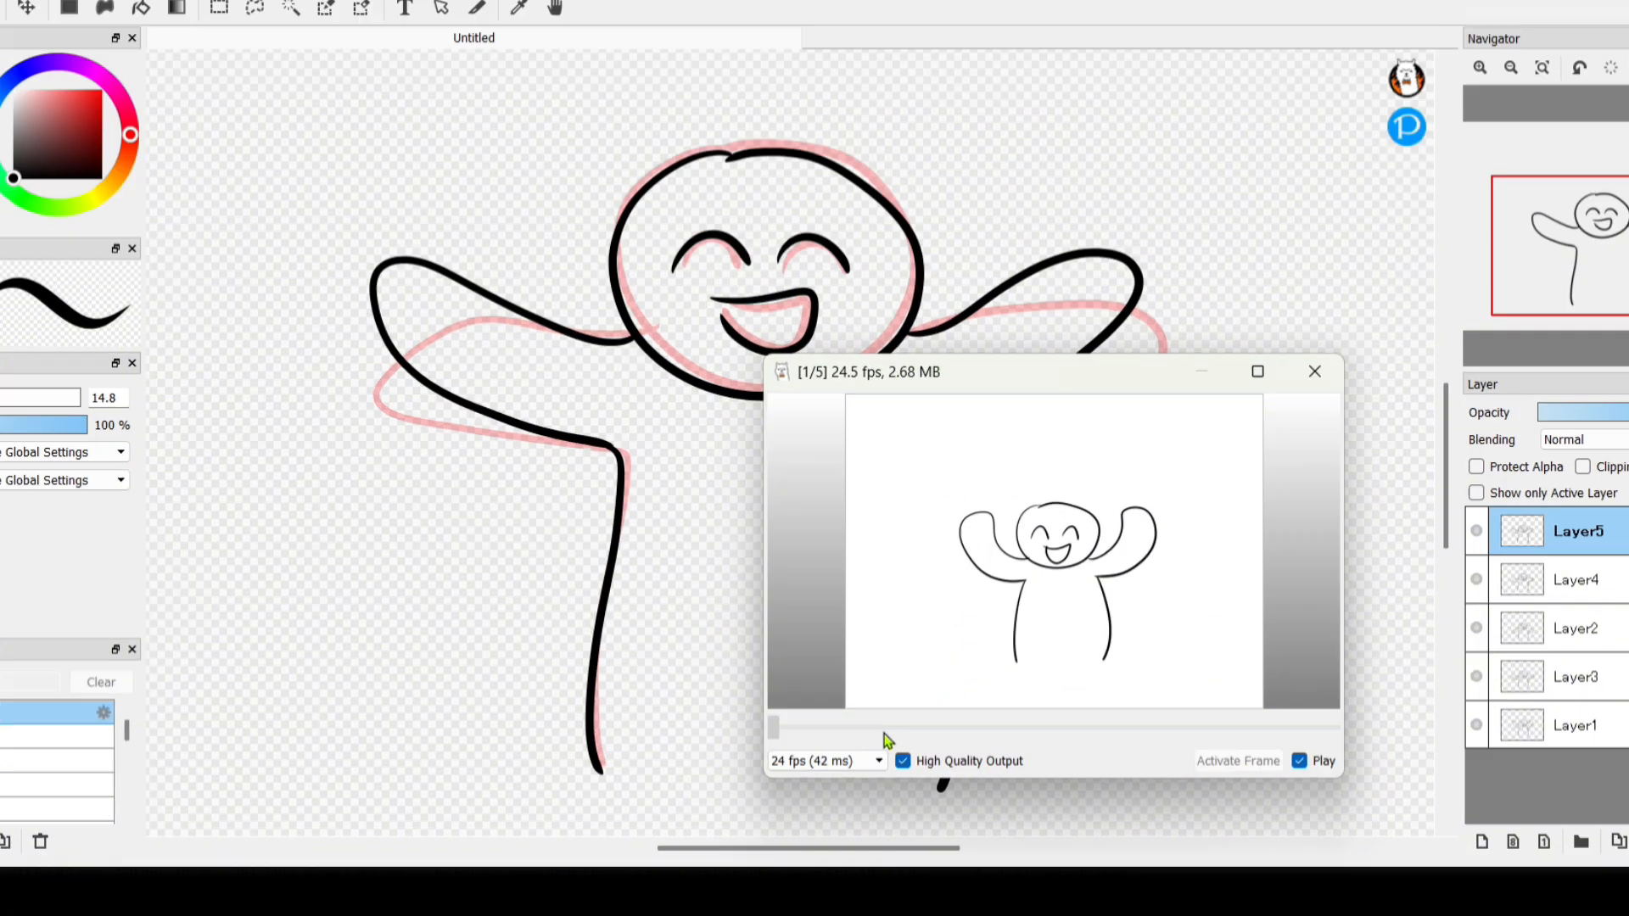
{"action": "left_click", "coordinate": [873, 757]}
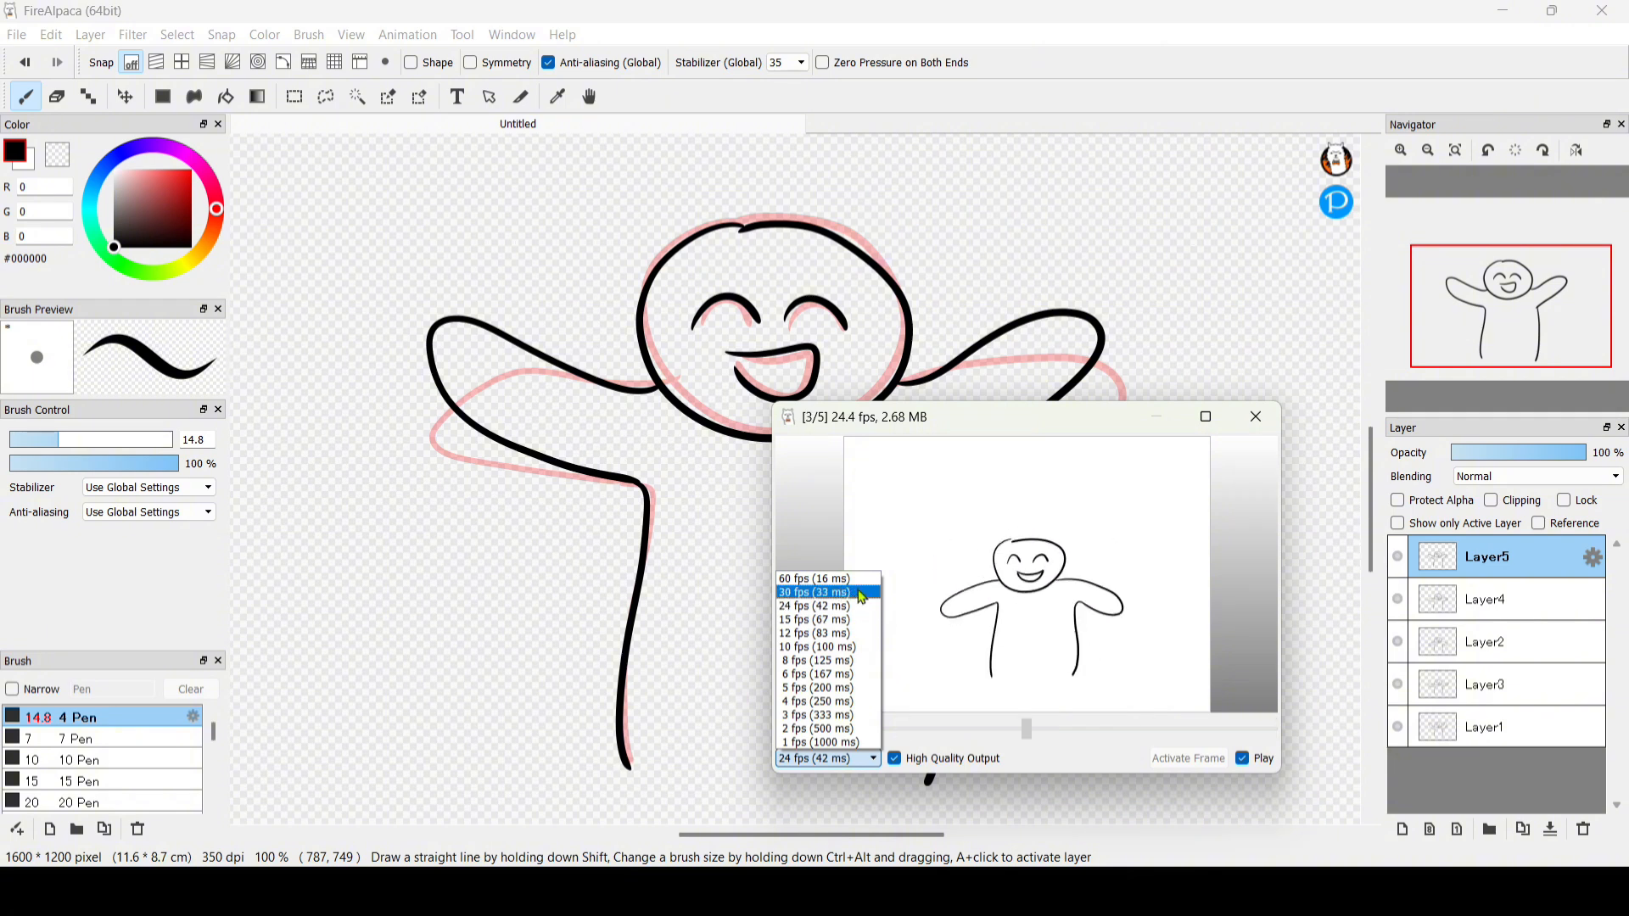
{"action": "left_click", "coordinate": [843, 649]}
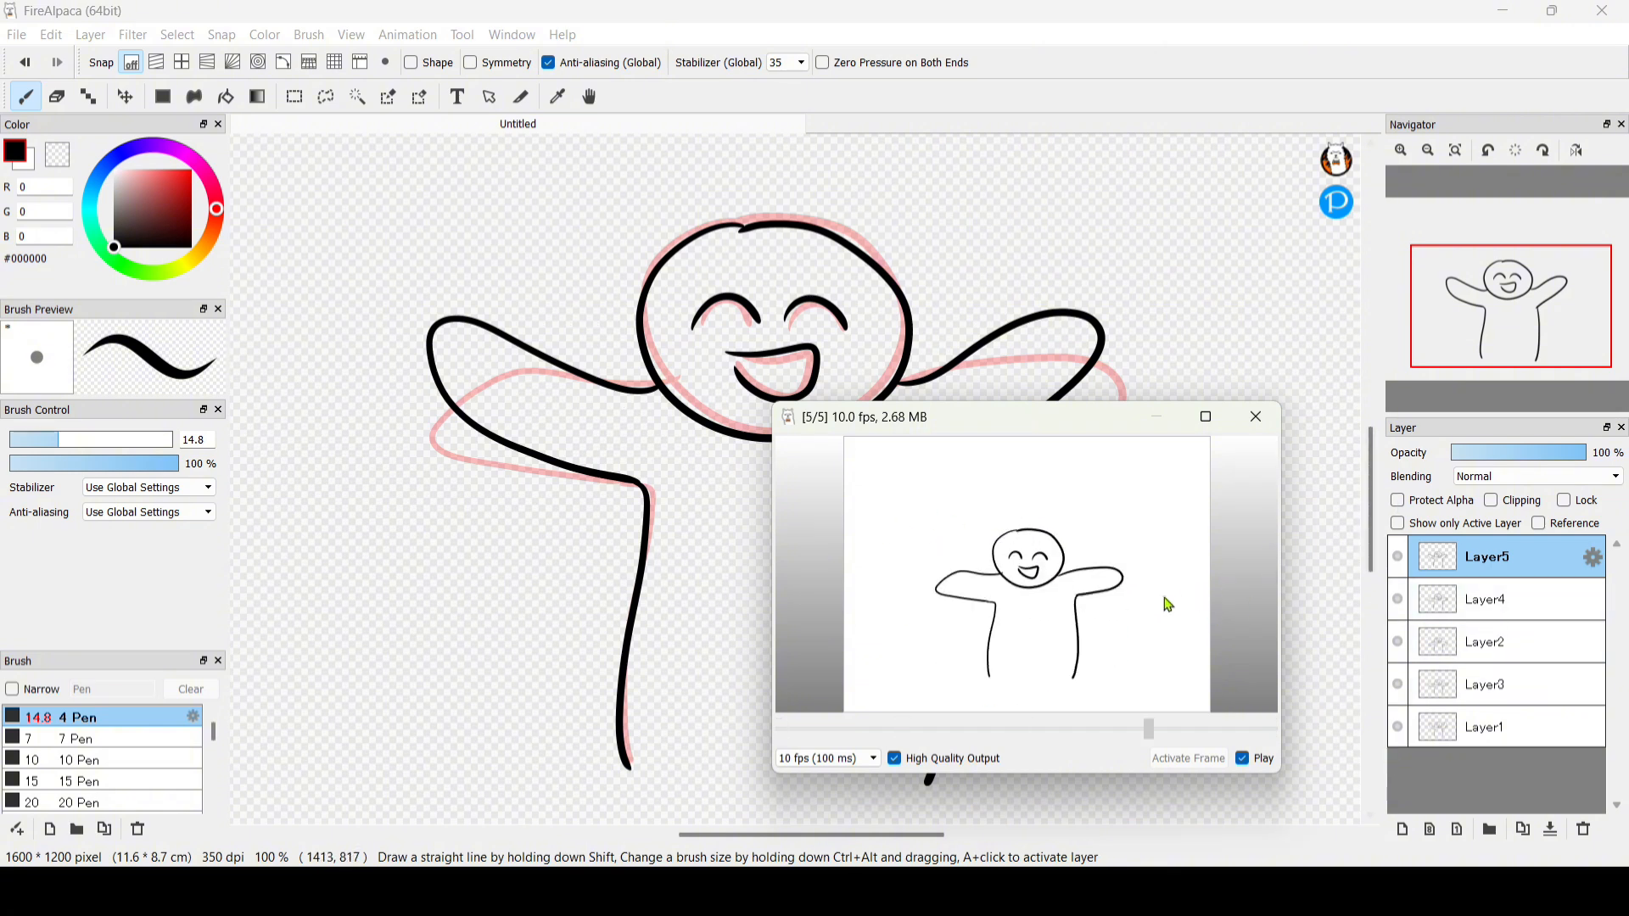
- Close the AutoPlay preview and export the frames to the Pictures folder as an animated GIF named animation, at 10 fps with Infinite Loop
{"action": "left_click", "coordinate": [1257, 419]}
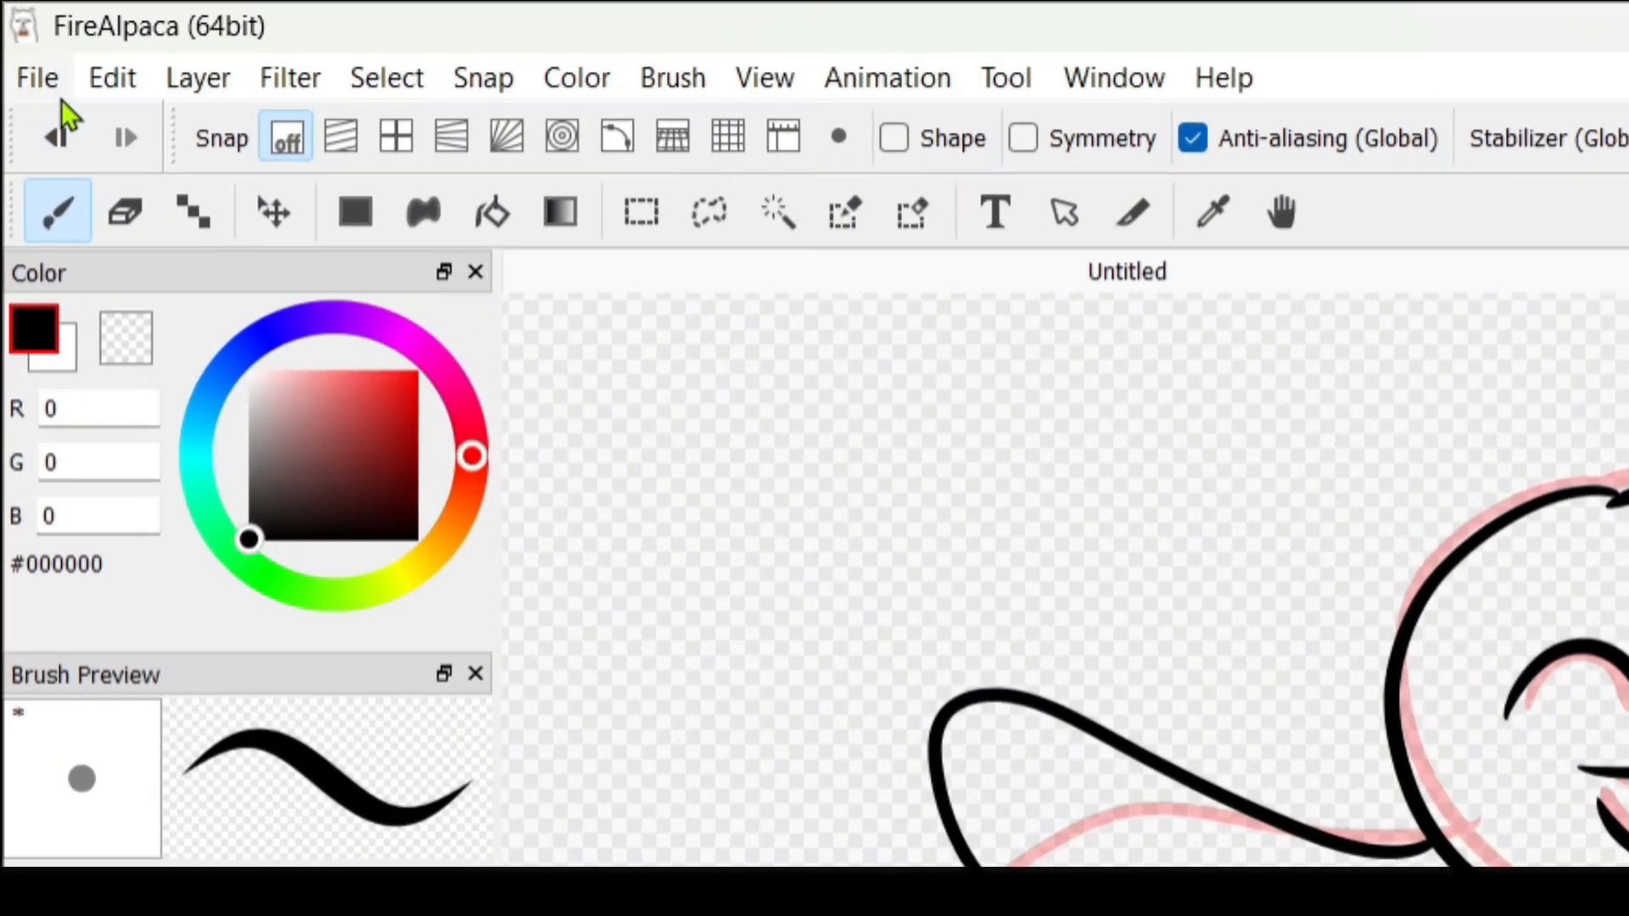
{"action": "left_click", "coordinate": [23, 36]}
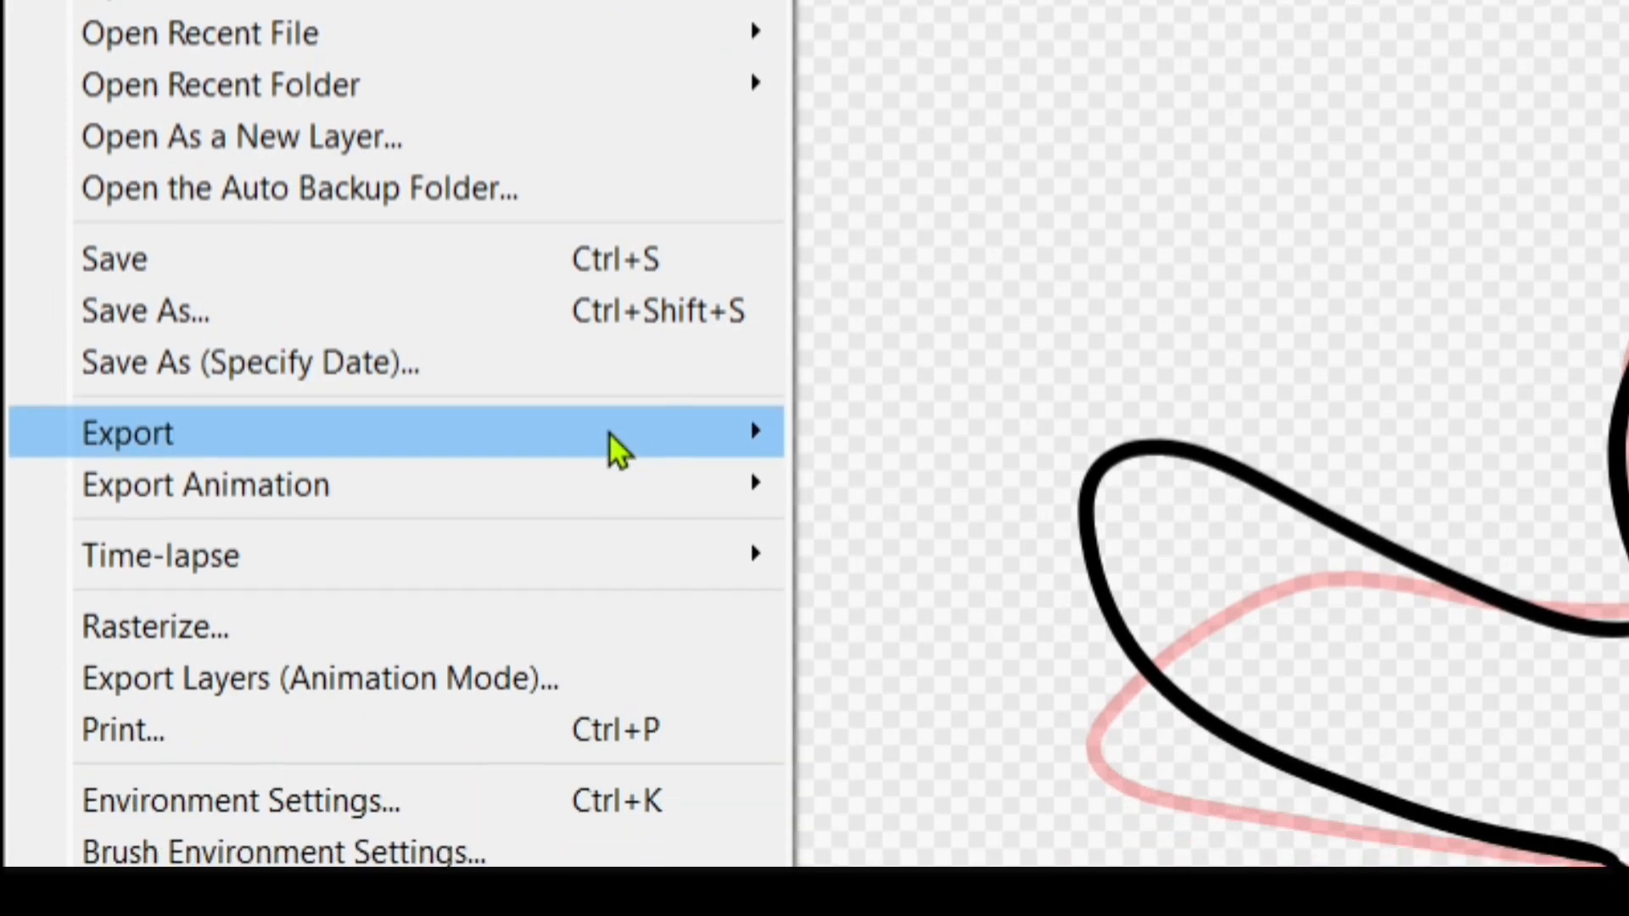
{"action": "mouse_move", "coordinate": [640, 473]}
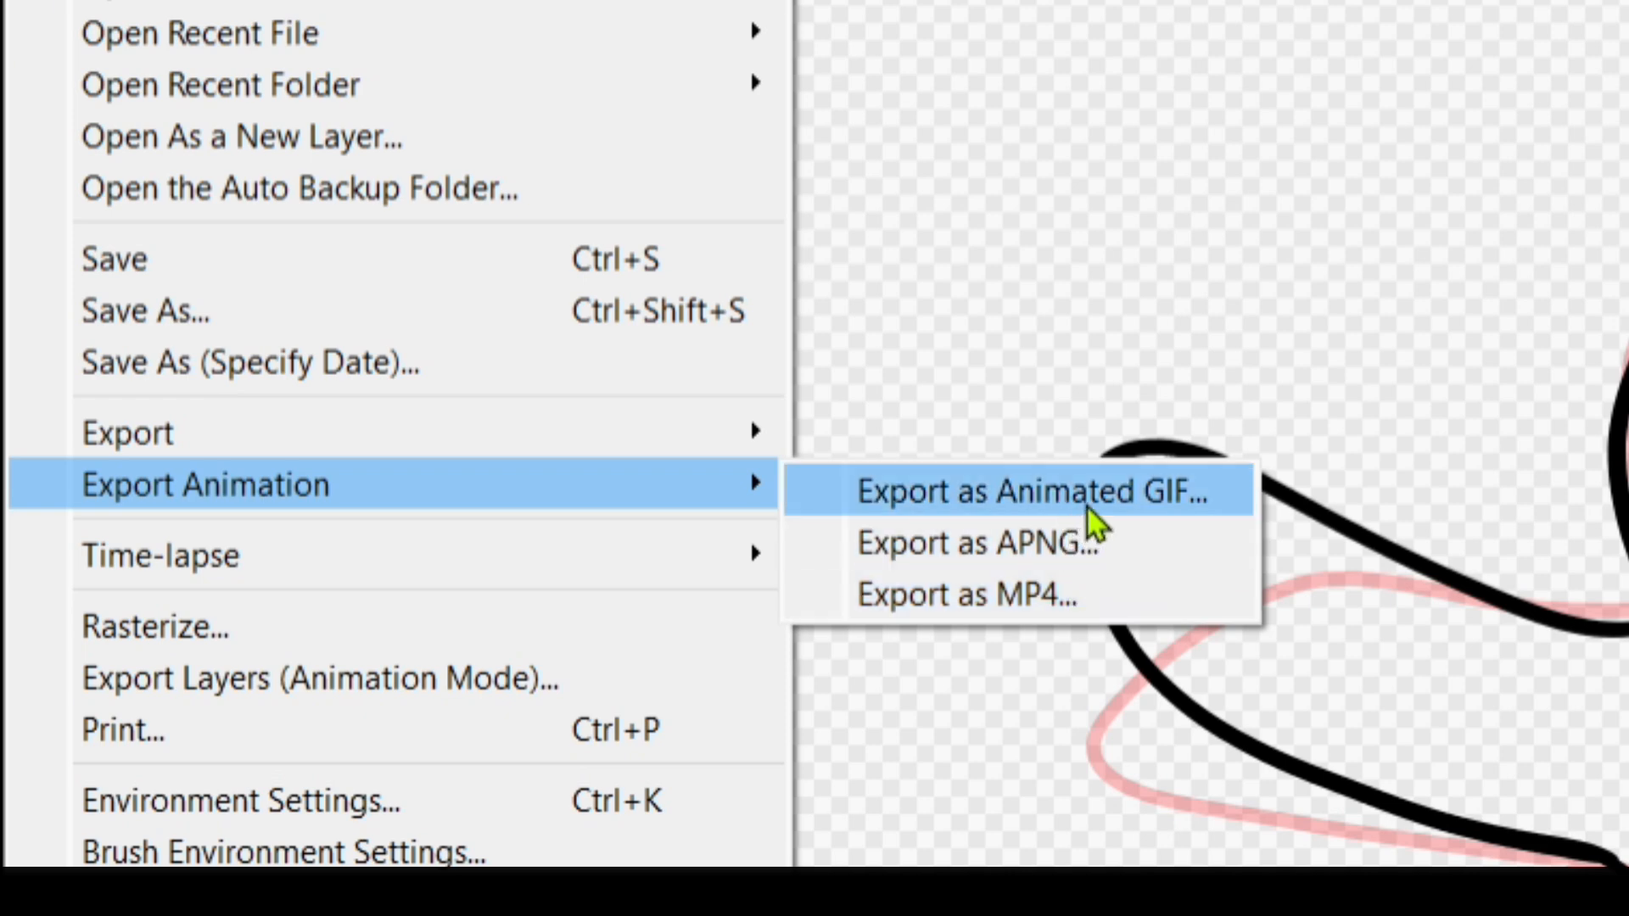
{"action": "left_click", "coordinate": [1037, 496]}
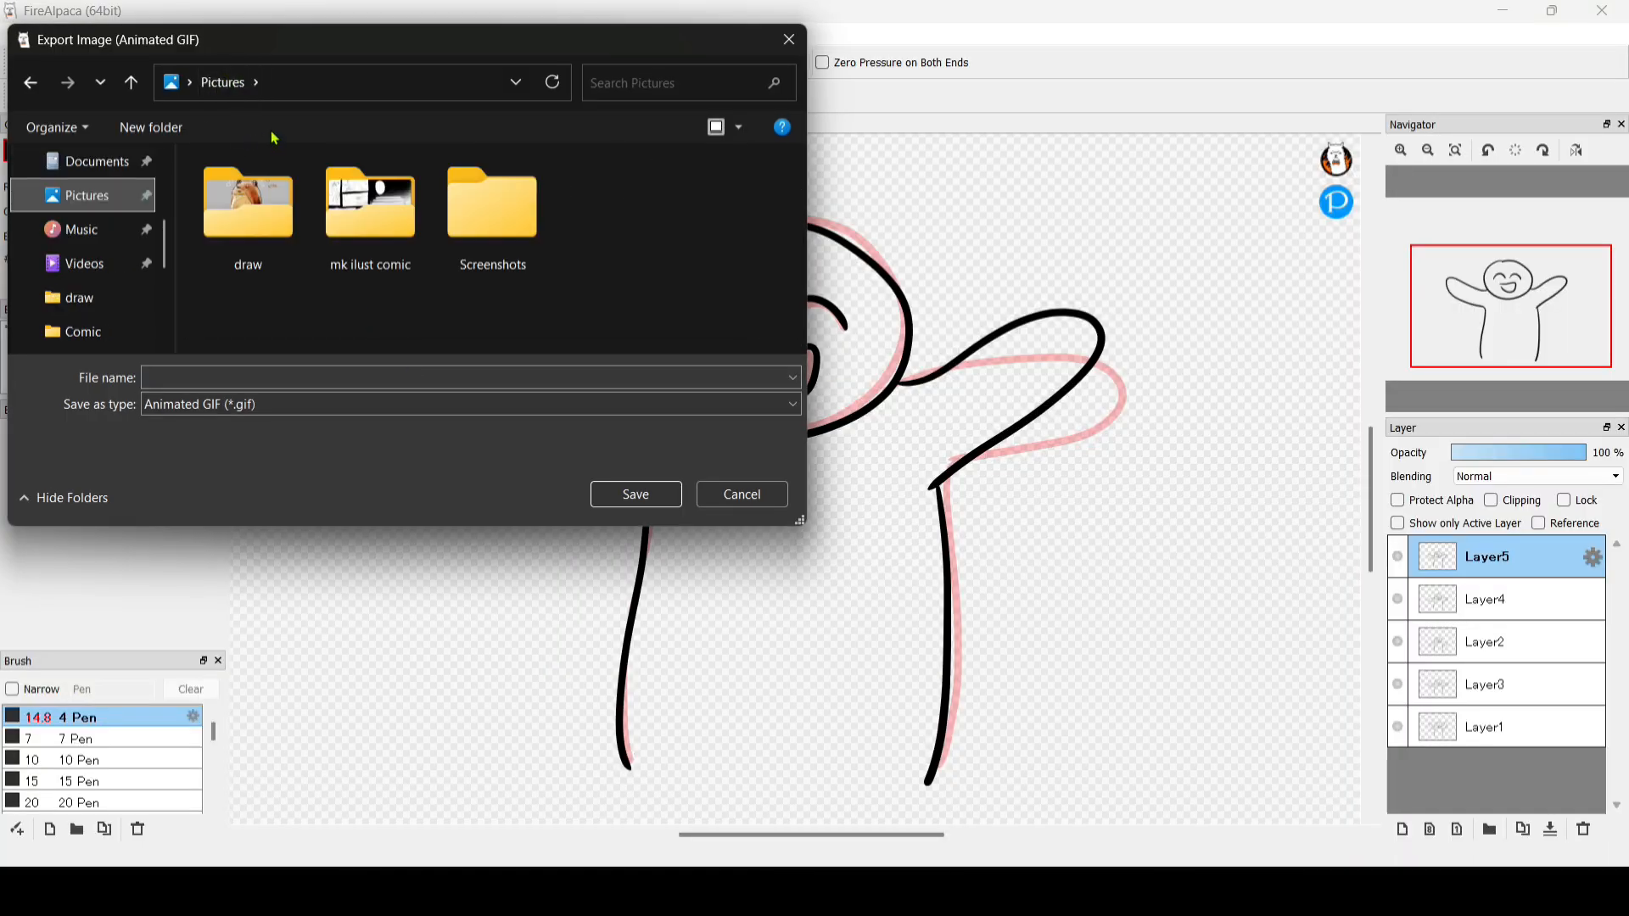
{"action": "left_click", "coordinate": [314, 372]}
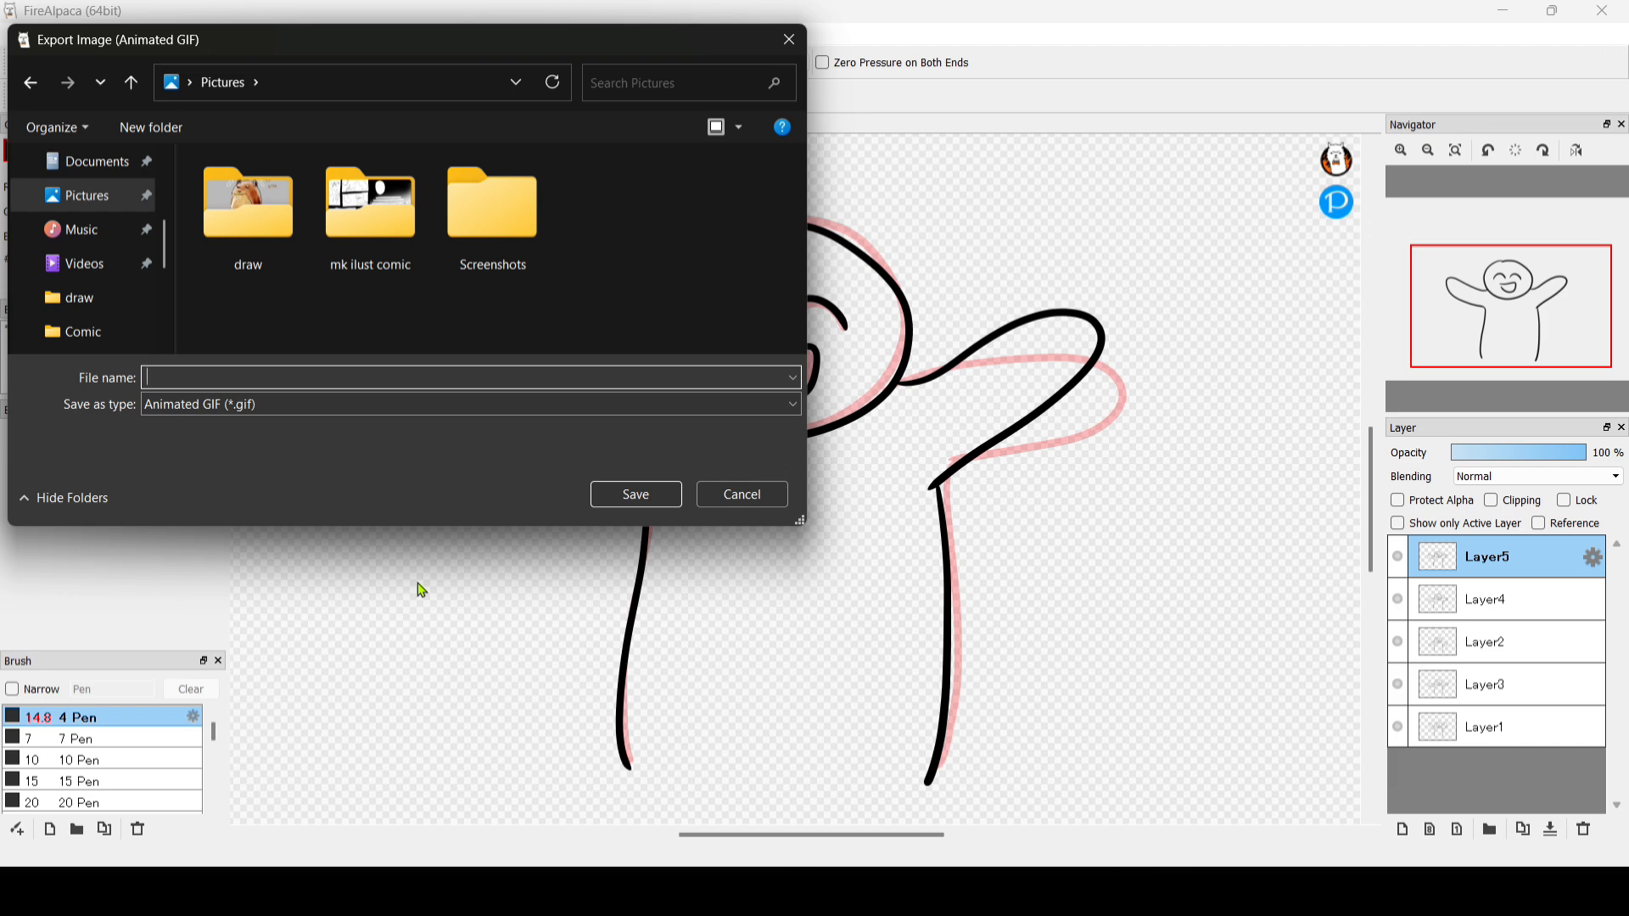
{"action": "type", "text": "animation"}
{"action": "left_click", "coordinate": [657, 498]}
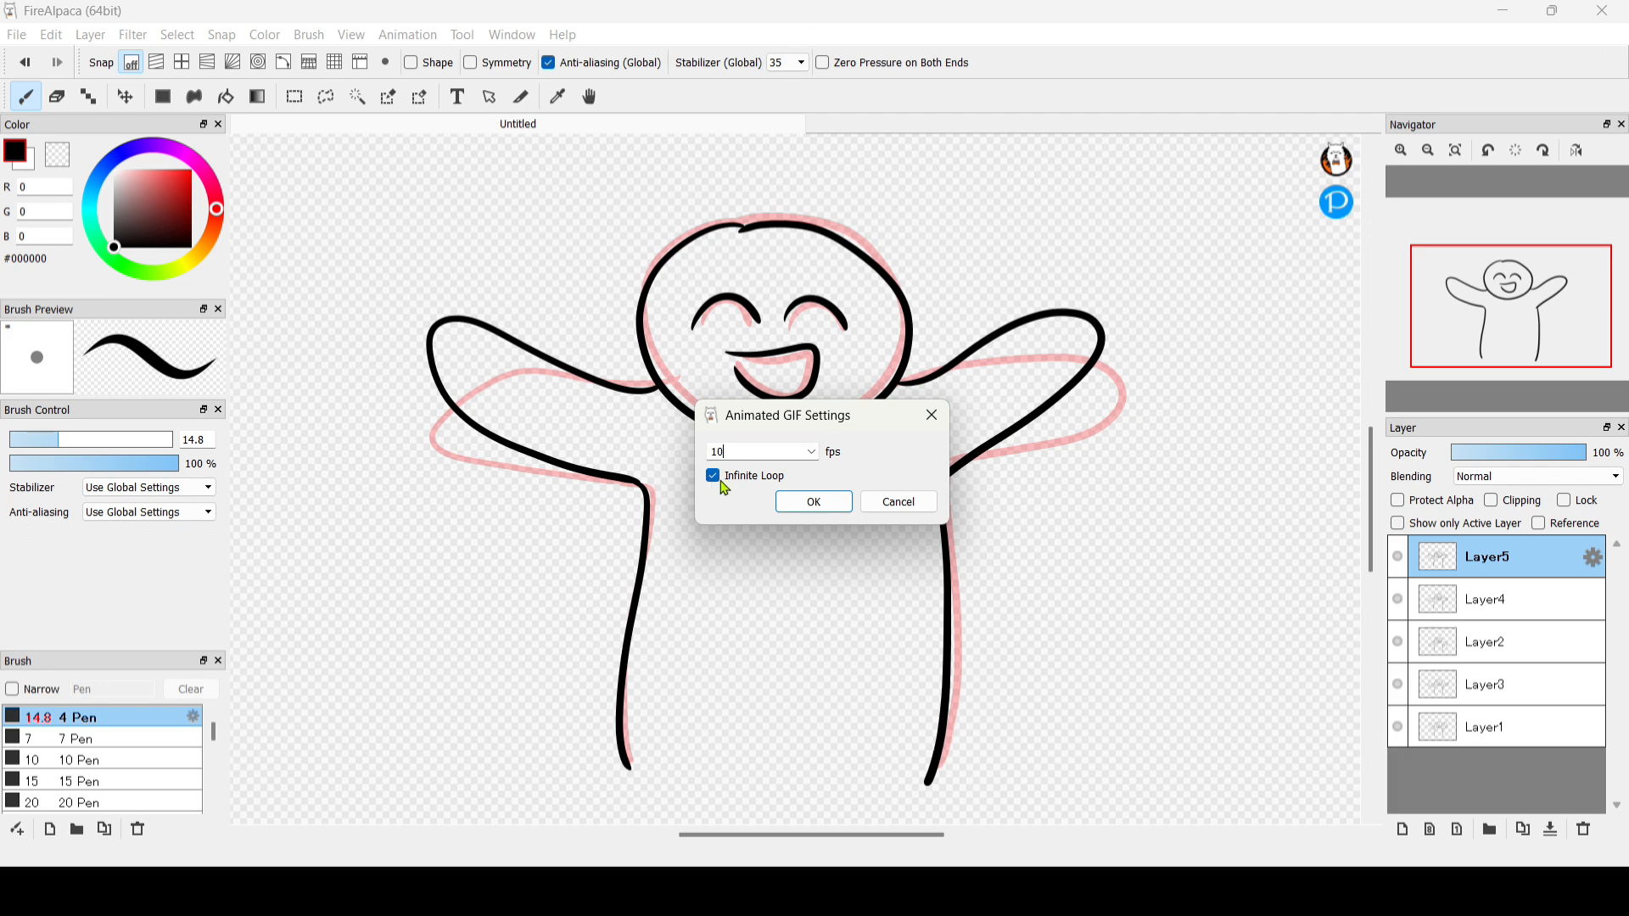
{"action": "left_click", "coordinate": [823, 504]}
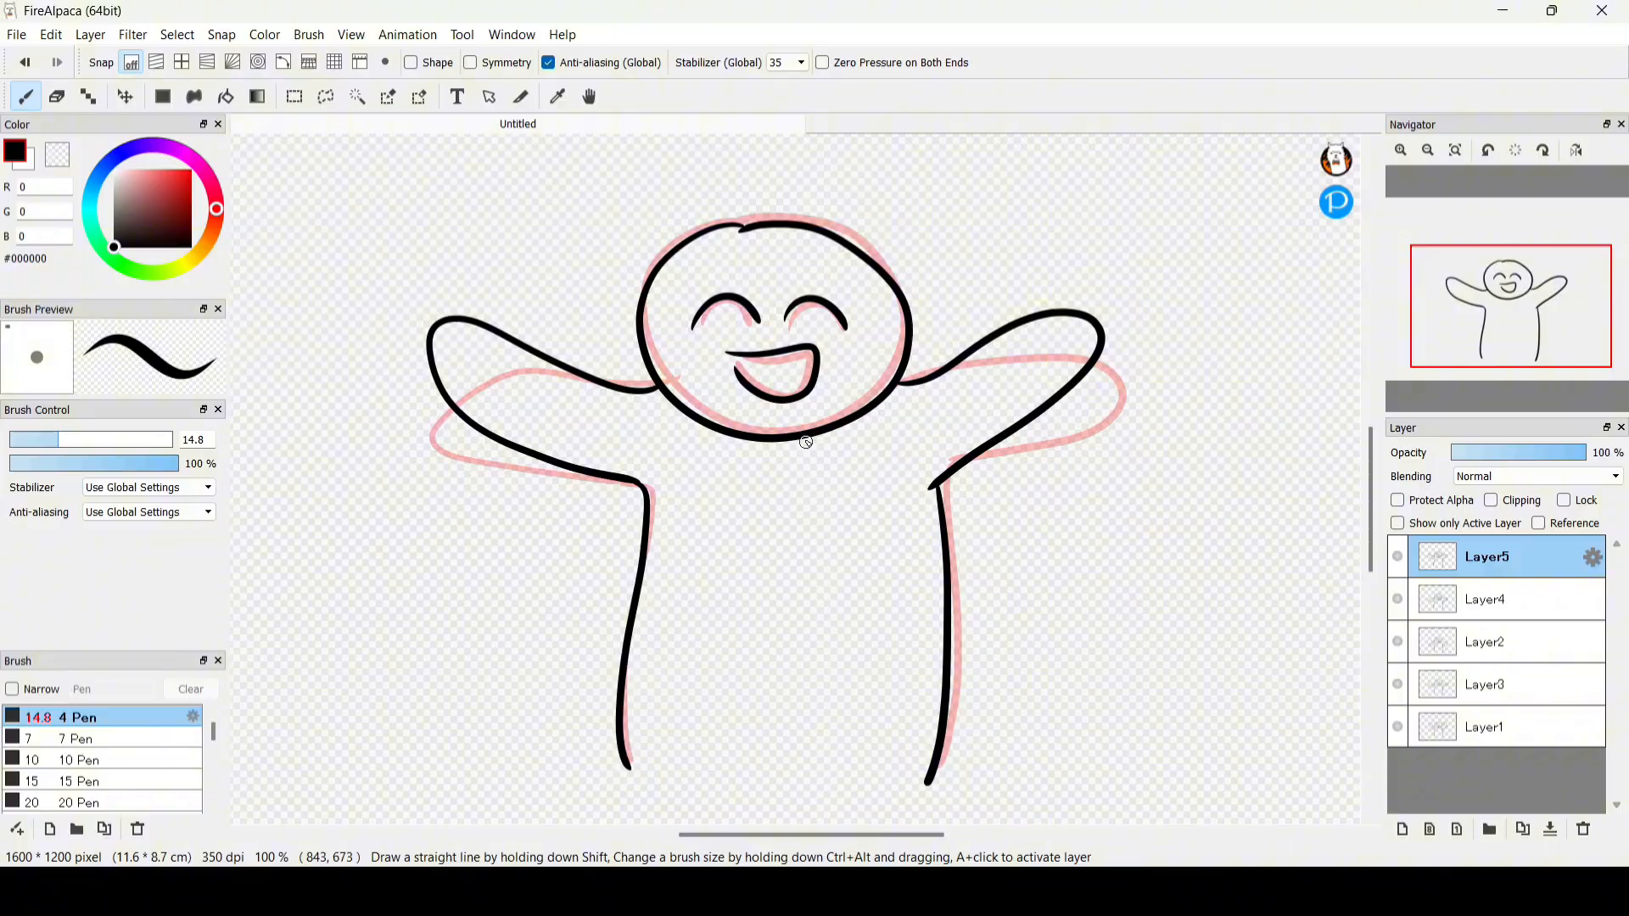